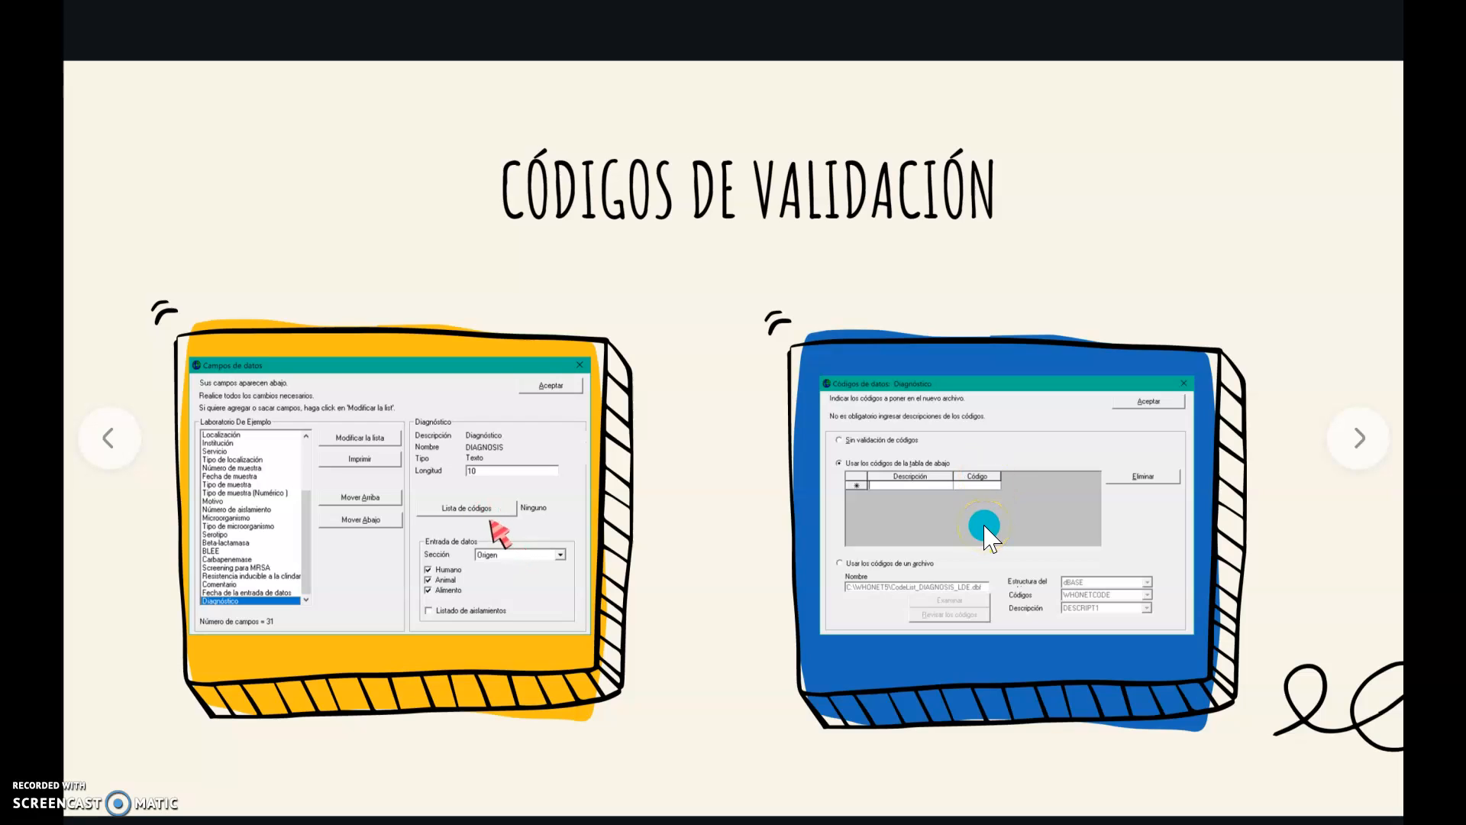
left_click(1002, 459)
left_click(1026, 517)
left_click(1072, 547)
left_click(1145, 526)
left_click(955, 523)
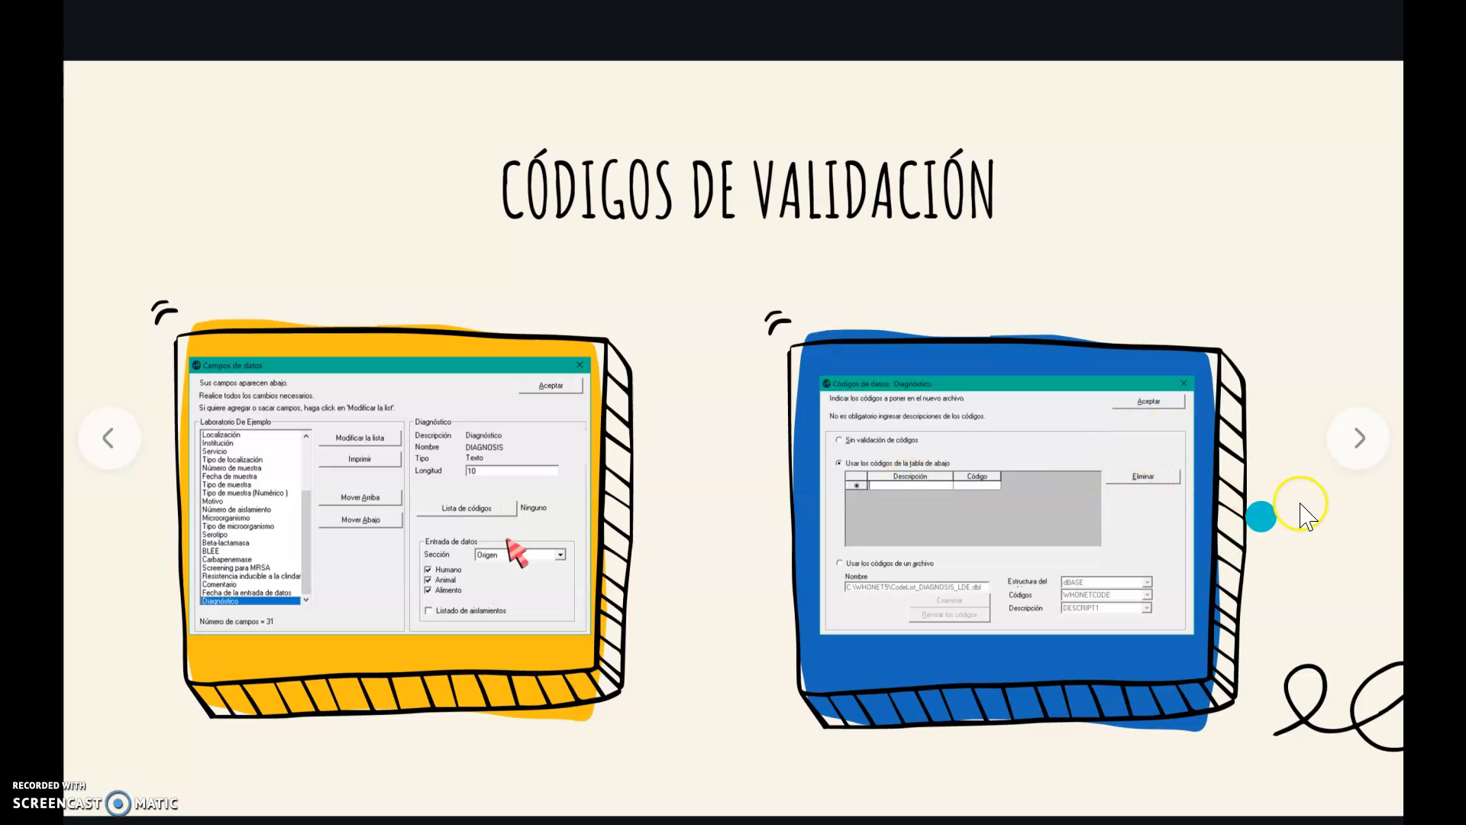
left_click(1359, 438)
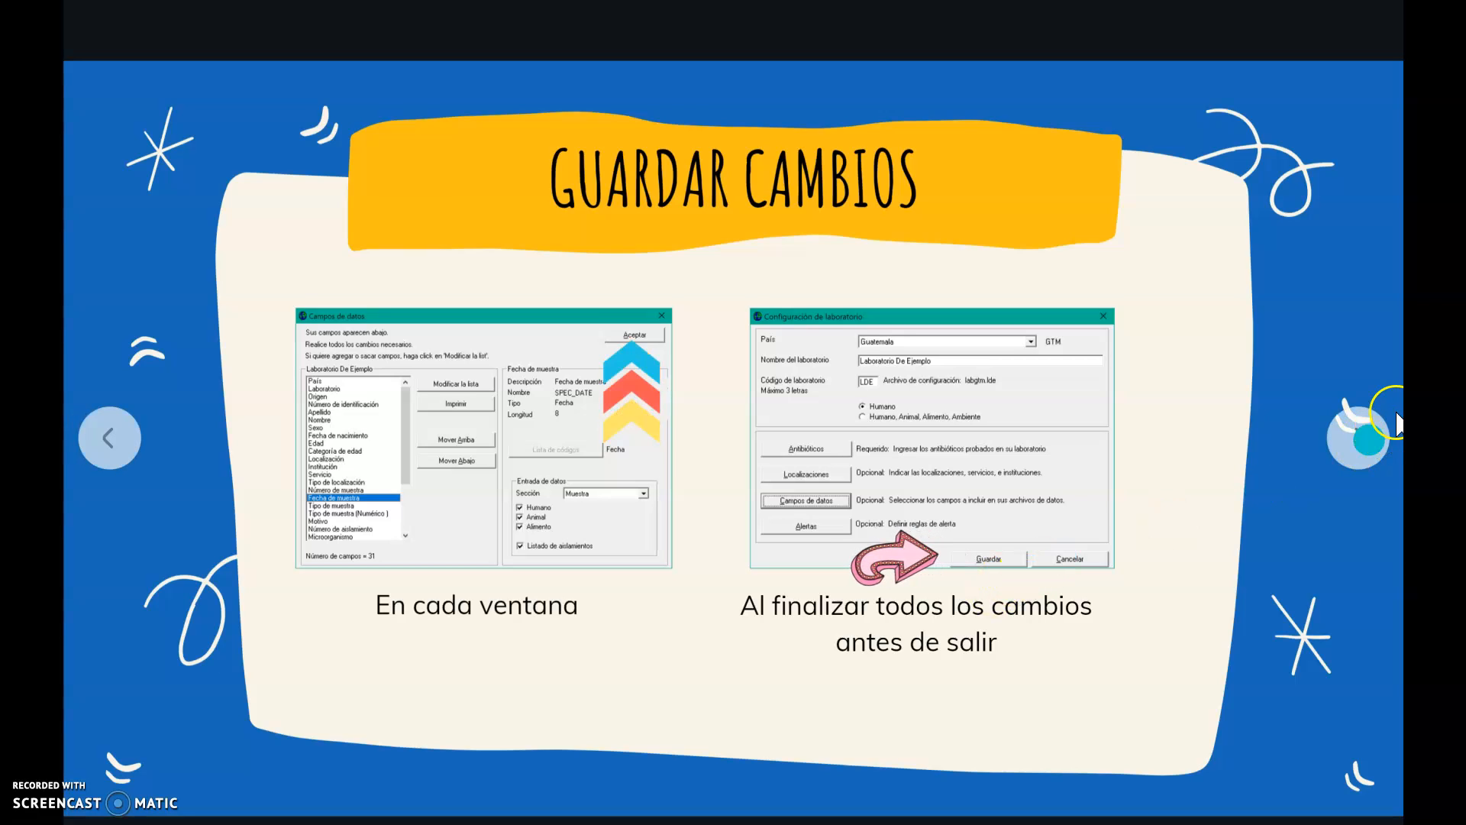
left_click(1358, 439)
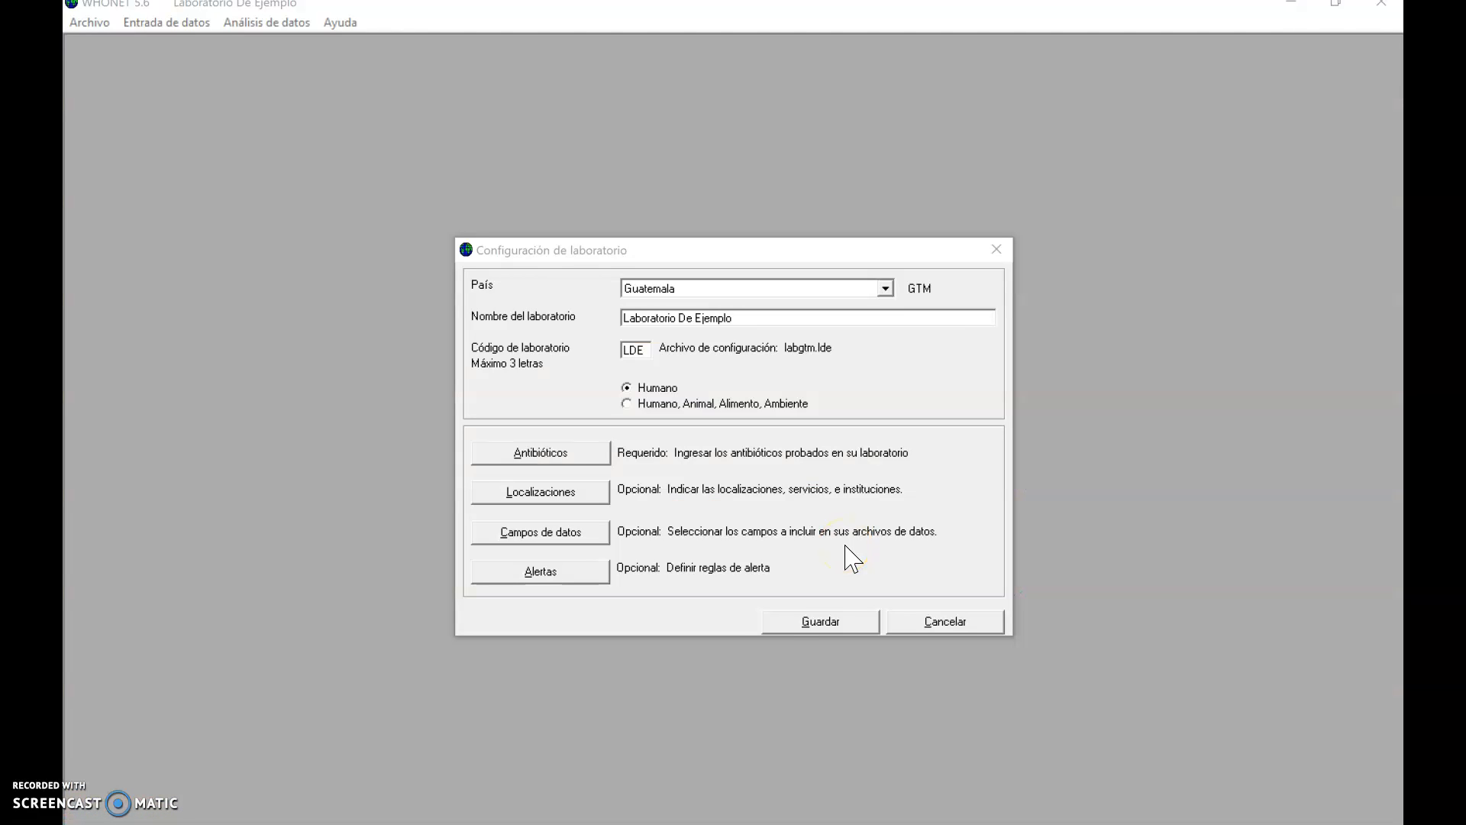
Open the laboratory's data fields for list modification and remove the Serotipo and Comentario fields.
left_click(579, 533)
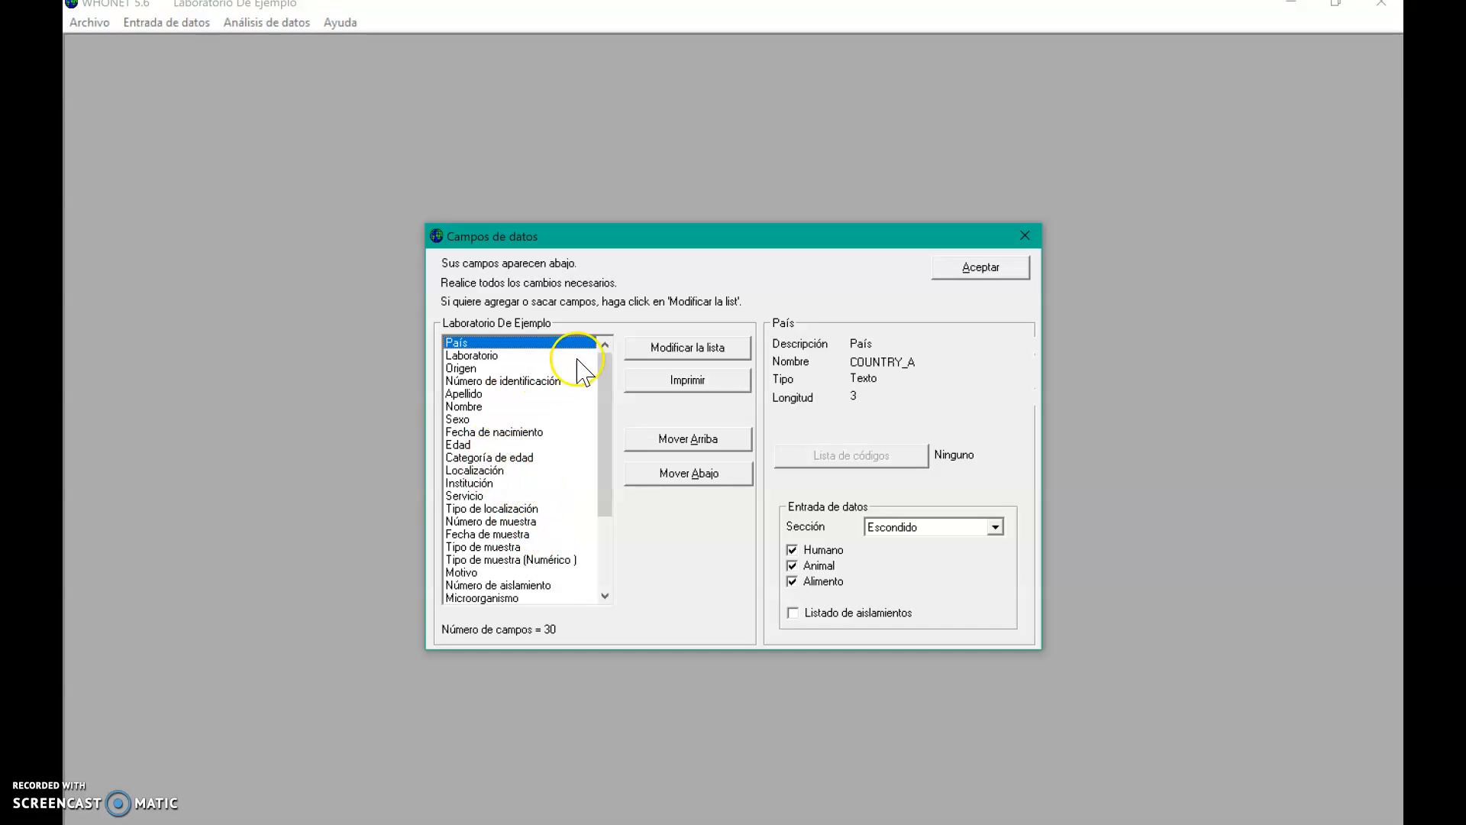
left_click(668, 347)
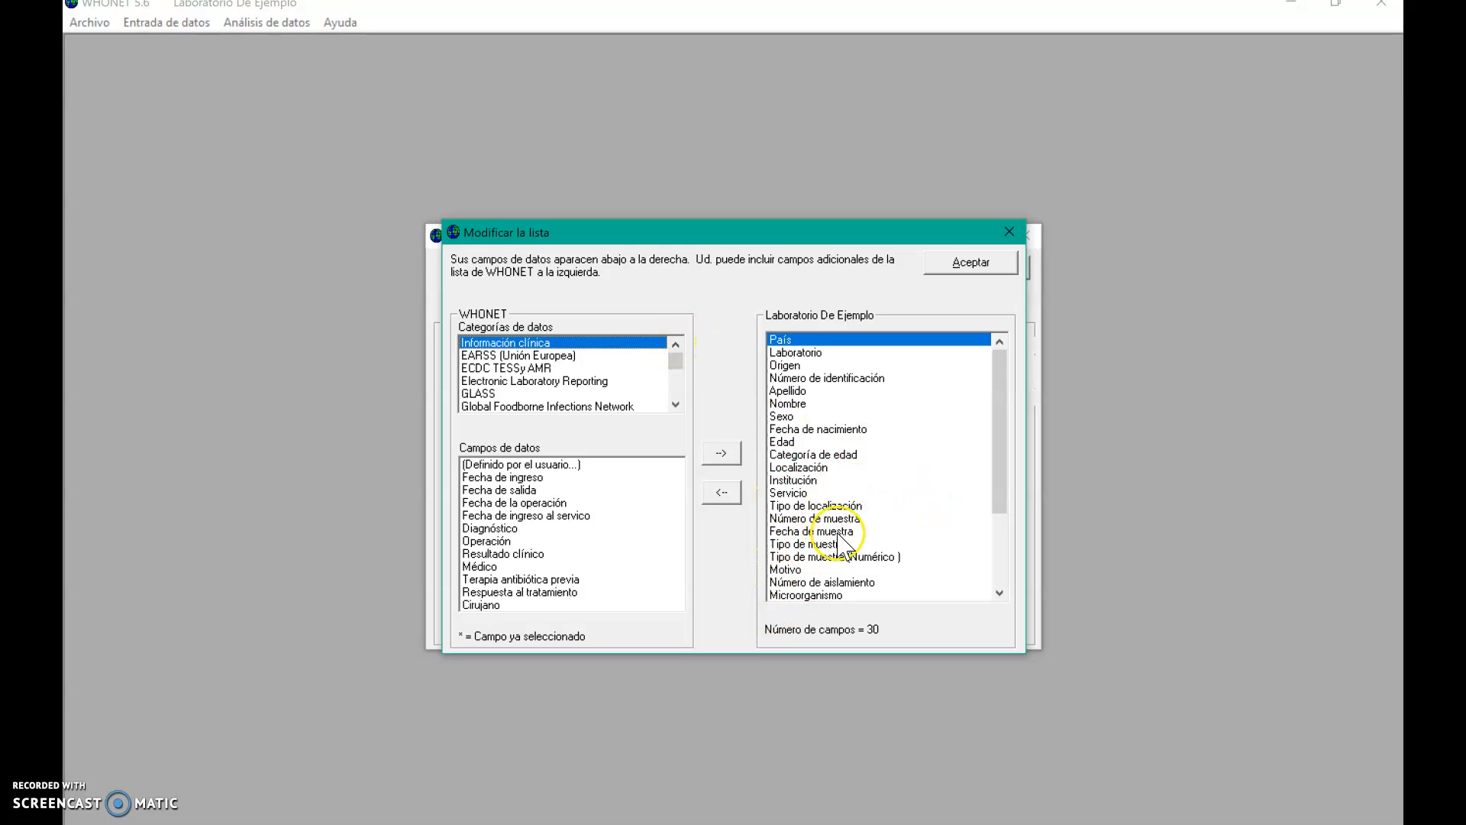
scroll(845, 442, "down", 3)
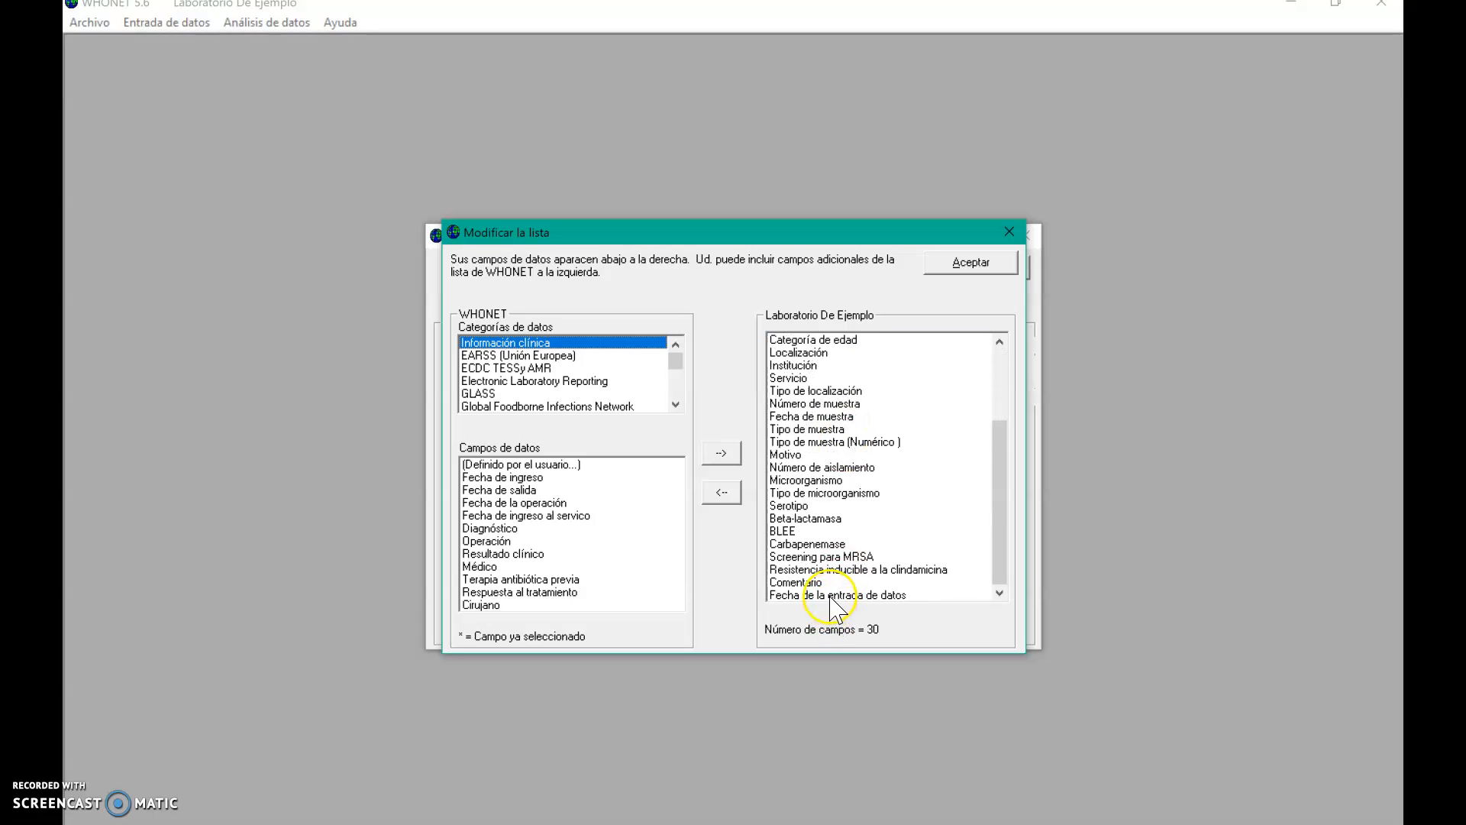
left_click(793, 507)
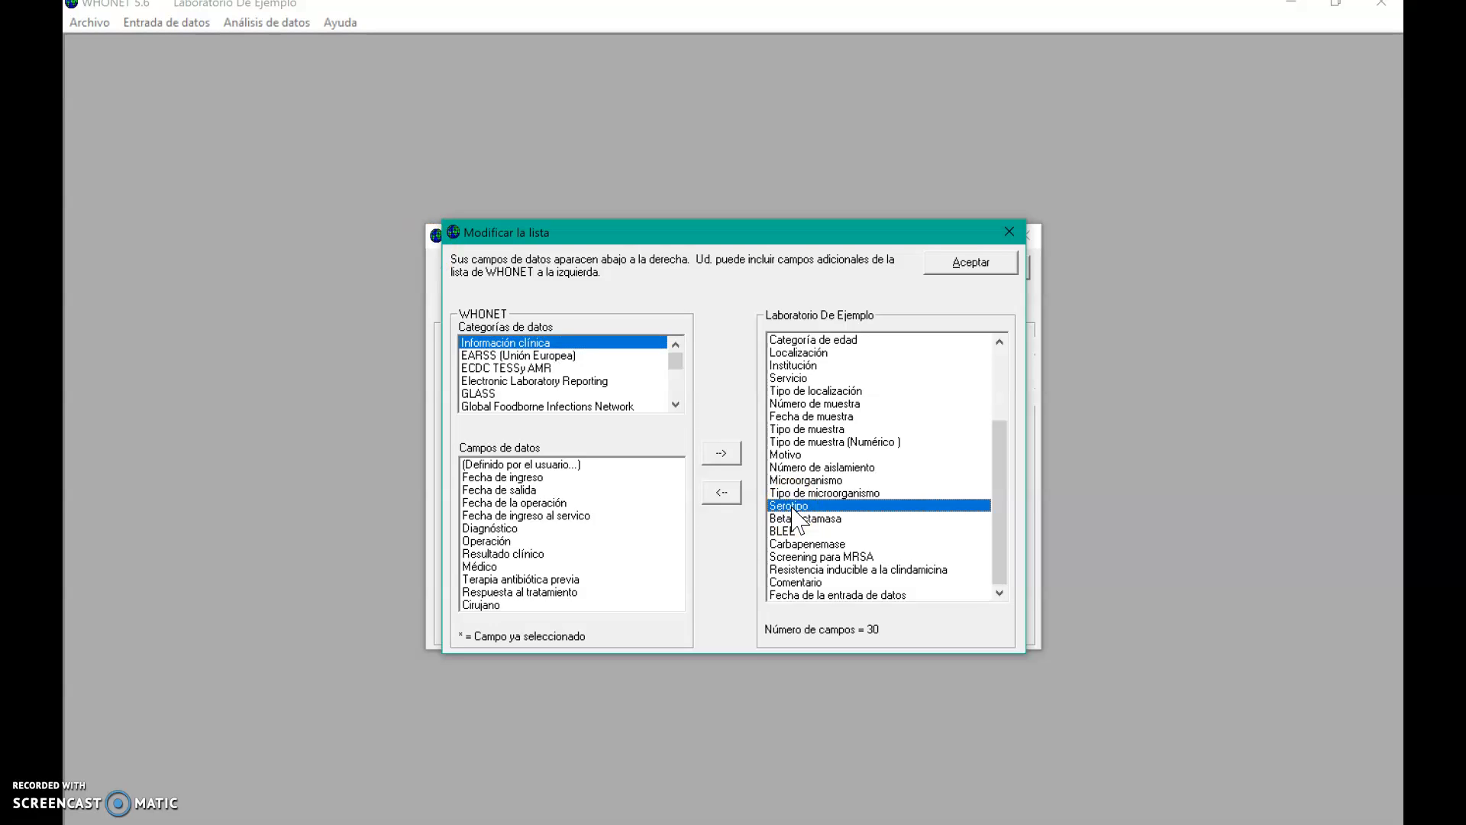
left_click(721, 492)
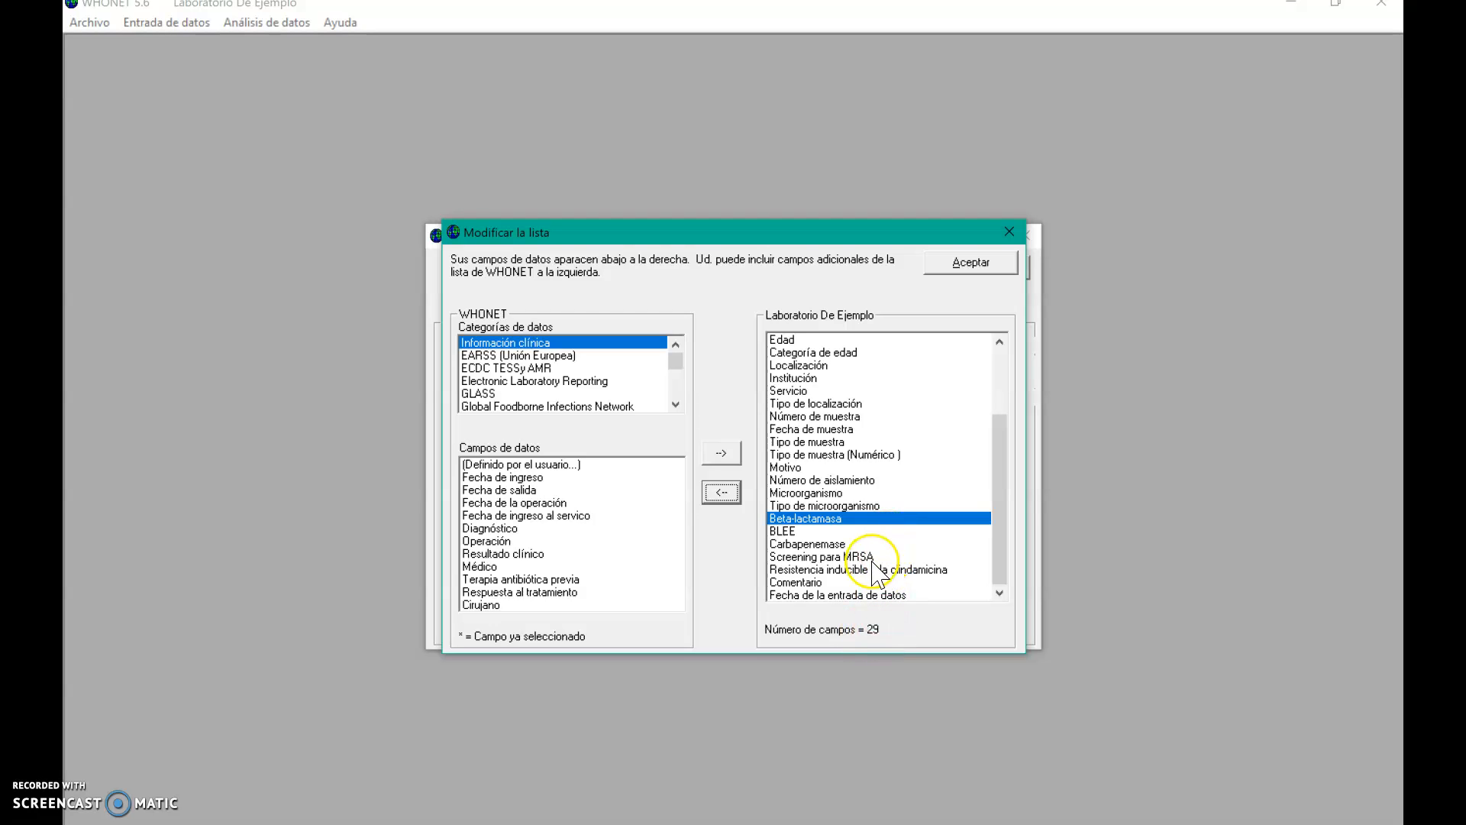
left_click(816, 582)
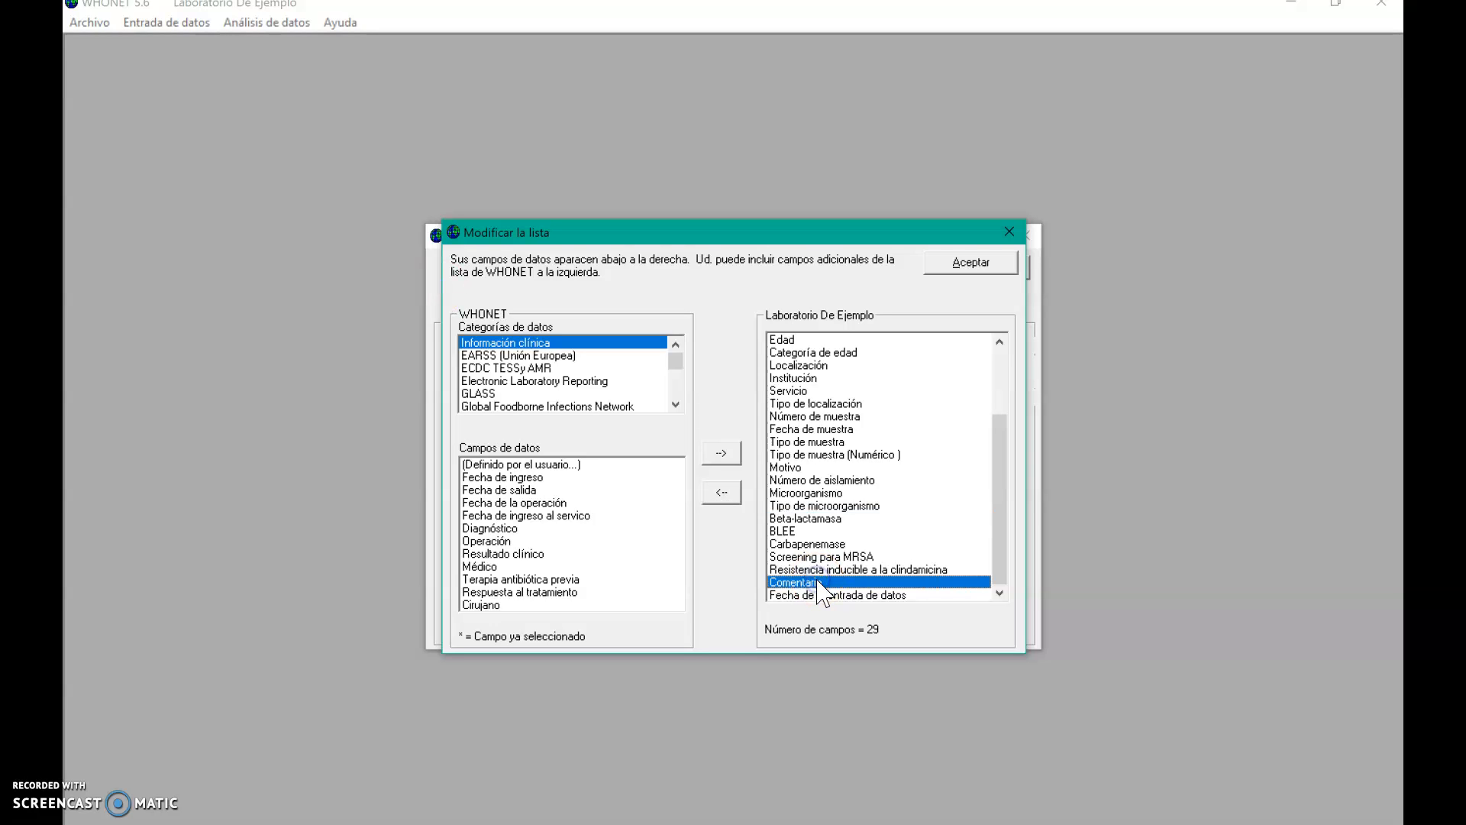
left_click(726, 515)
left_click(736, 493)
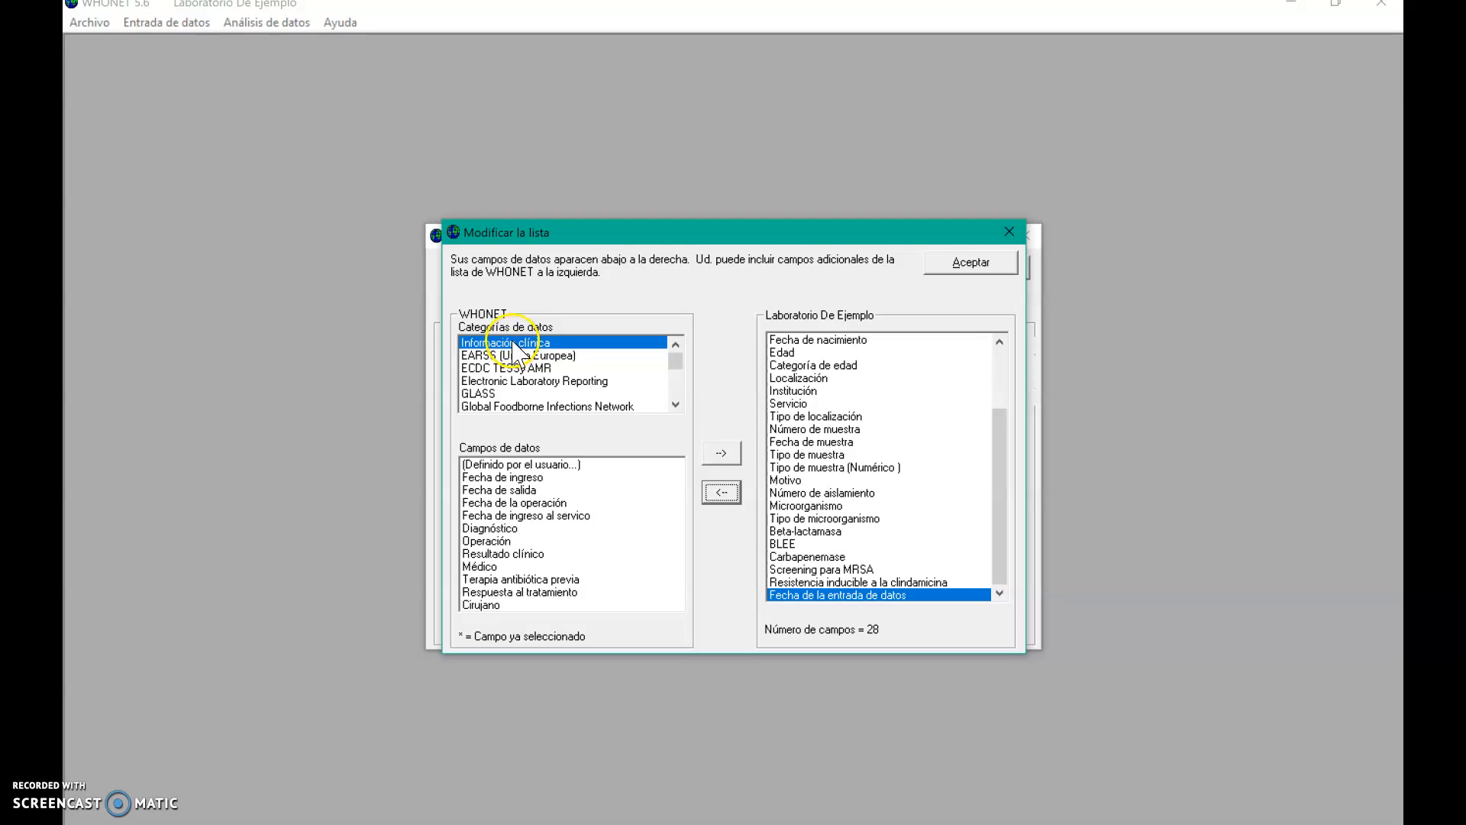
Add the Diagnóstico and Respuesta al tratamiento fields from the Información clínica category to the laboratory's list.
left_click(505, 528)
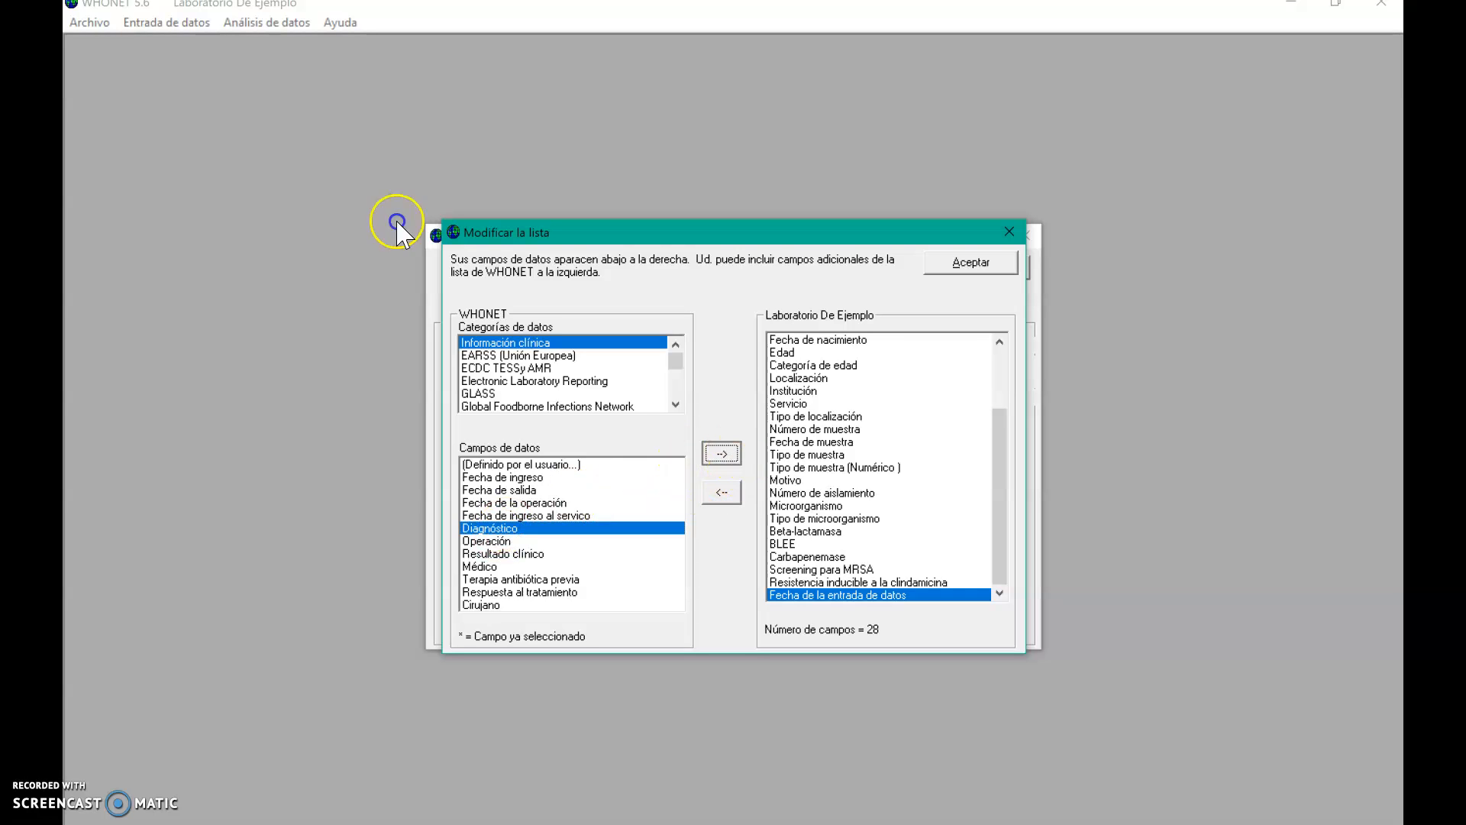
left_click(726, 455)
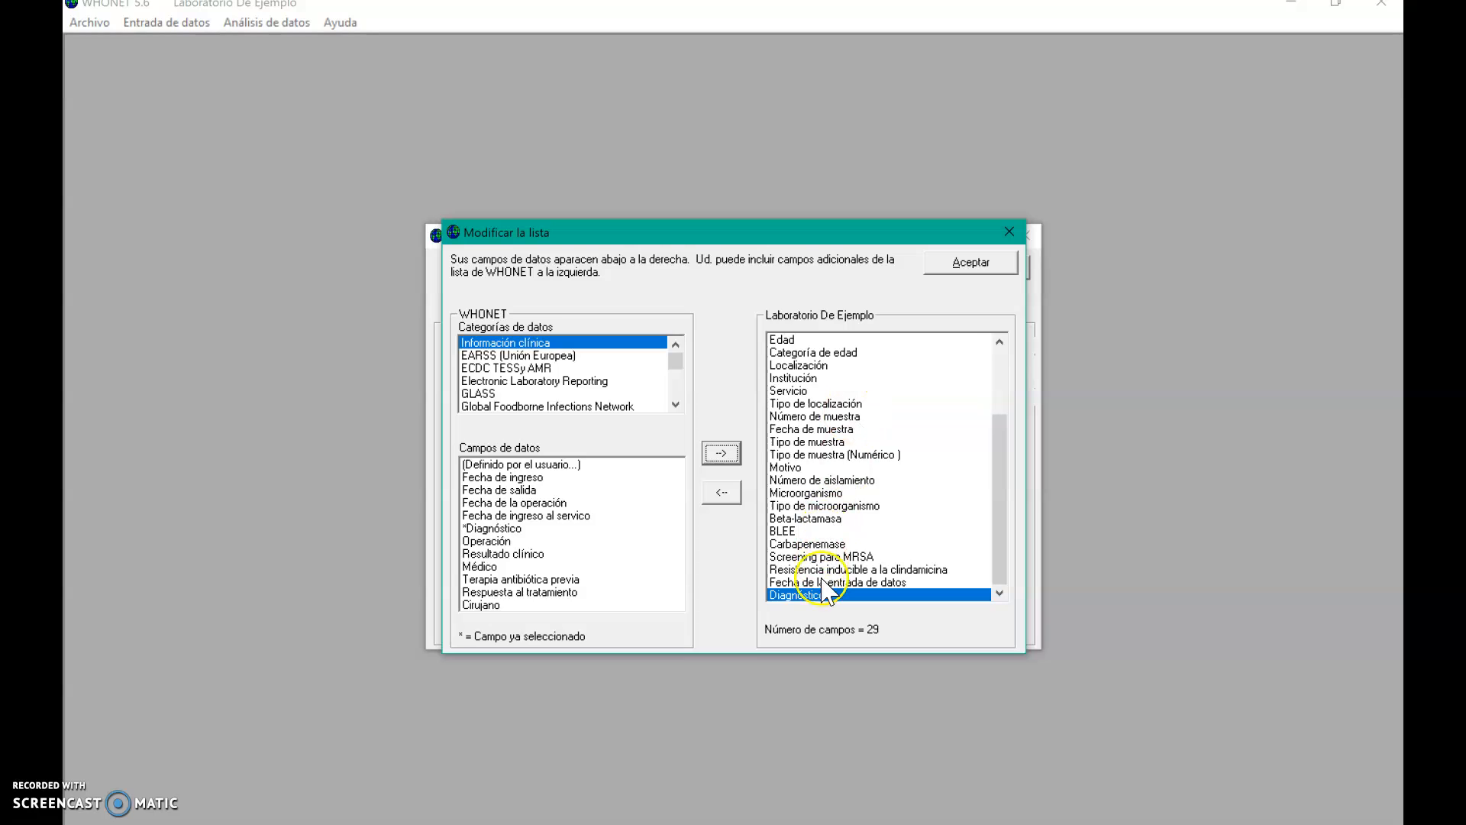
left_click(542, 594)
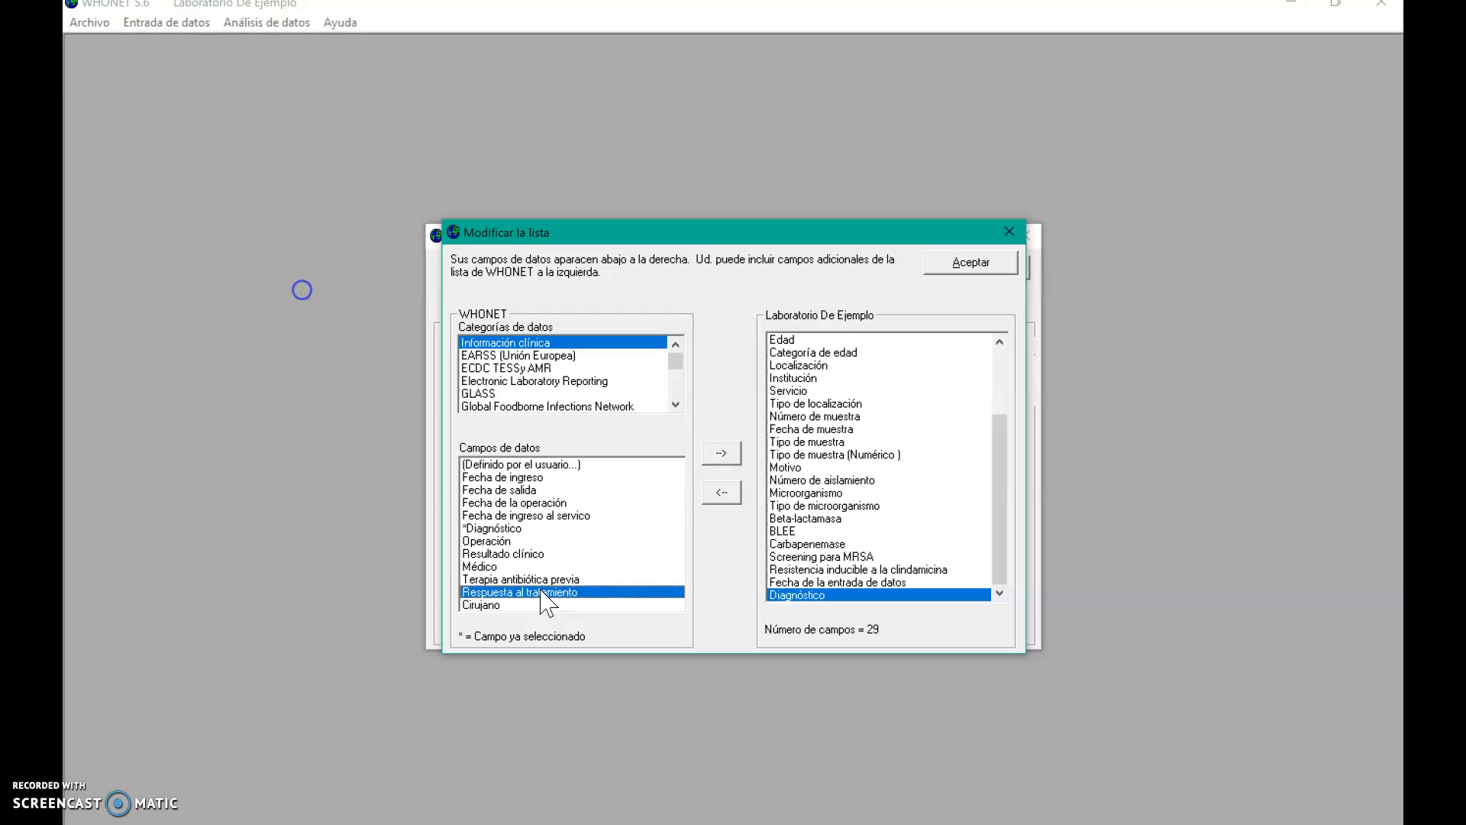
left_click(723, 453)
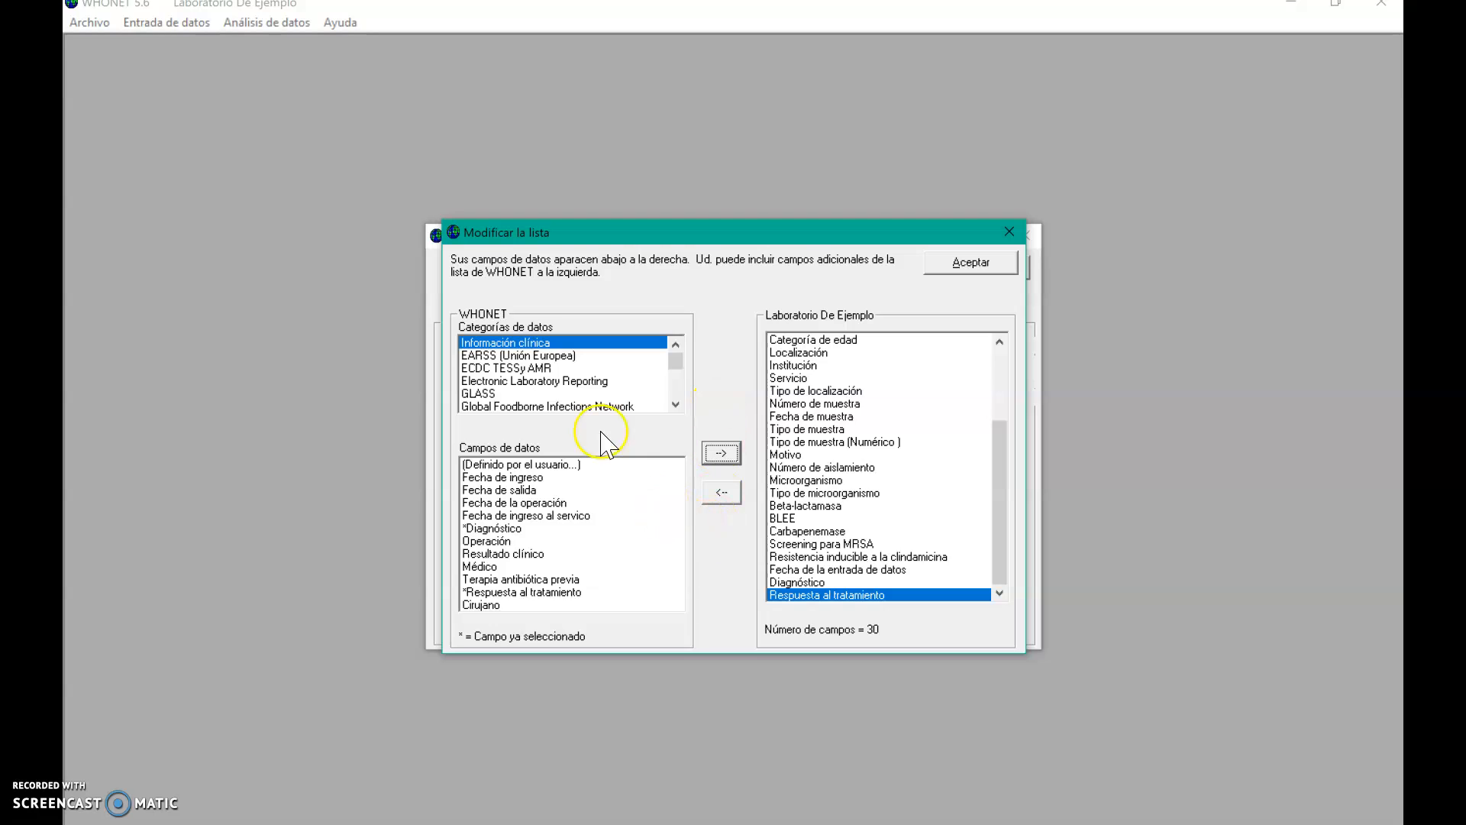
Browse the available fields in the ECDC TESSy AMR and Global Foodborne Infections Network categories.
left_click(514, 369)
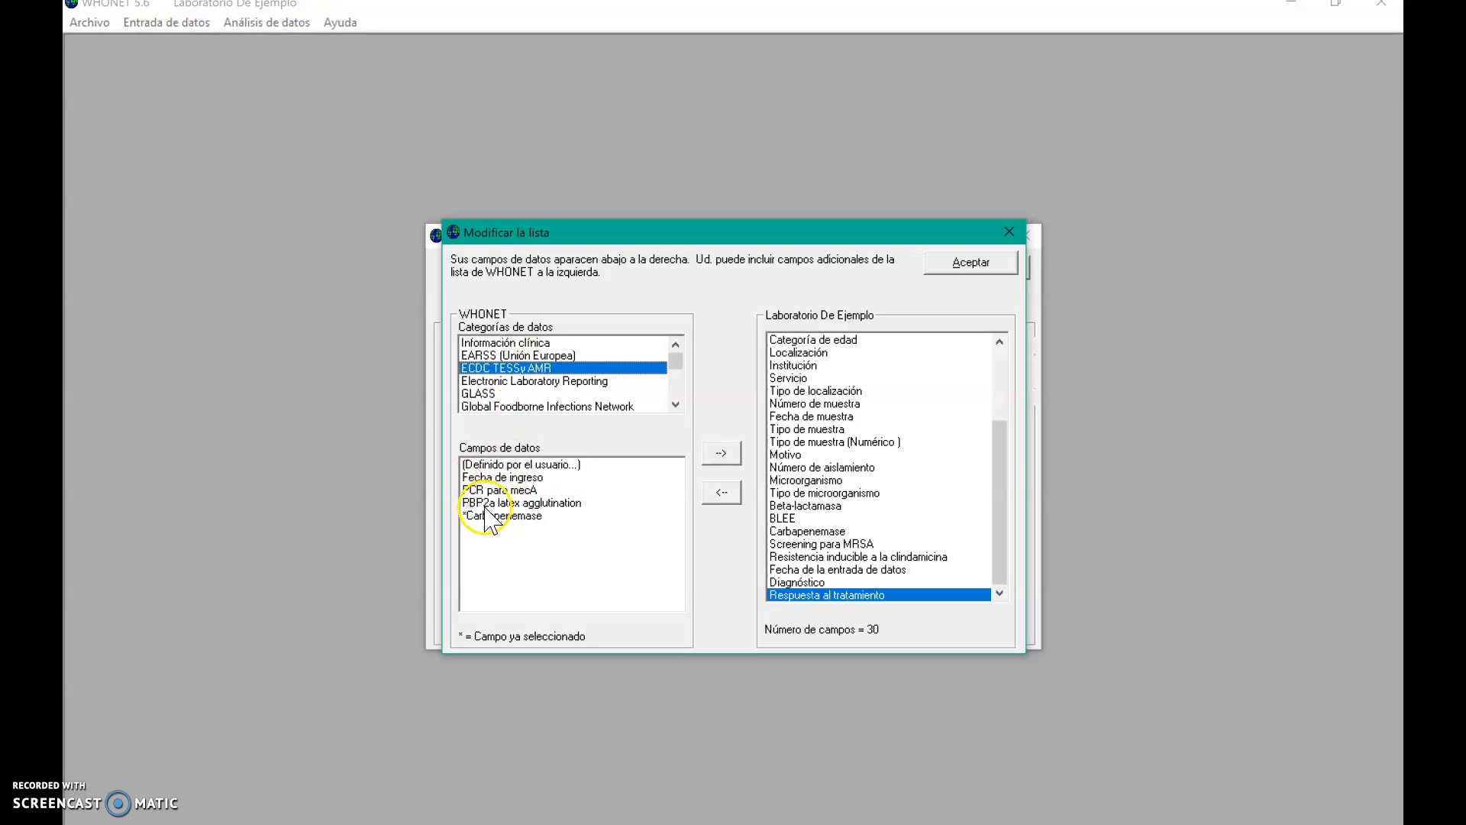
left_click(483, 407)
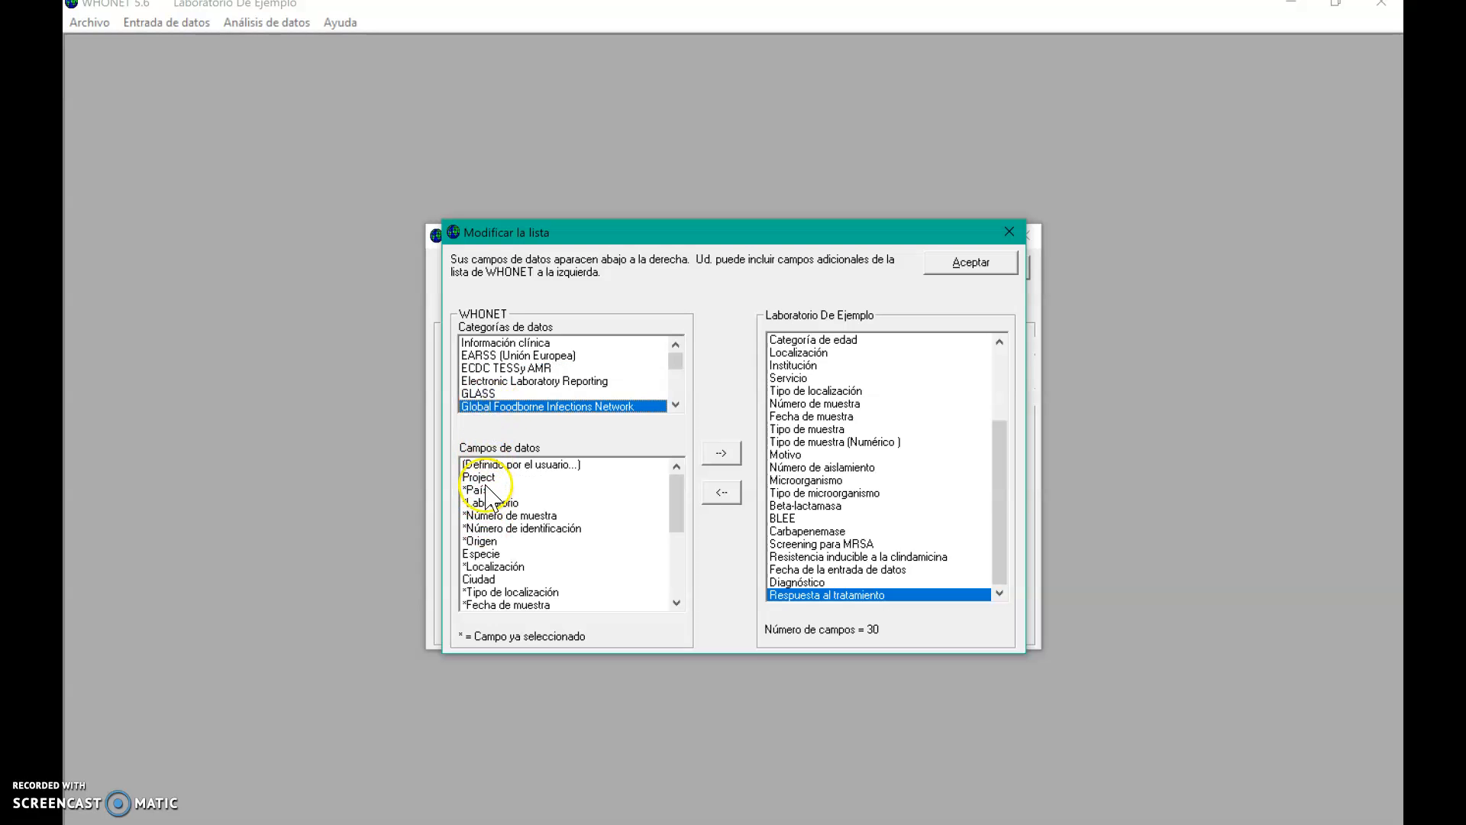
scroll(488, 489, "down", 1)
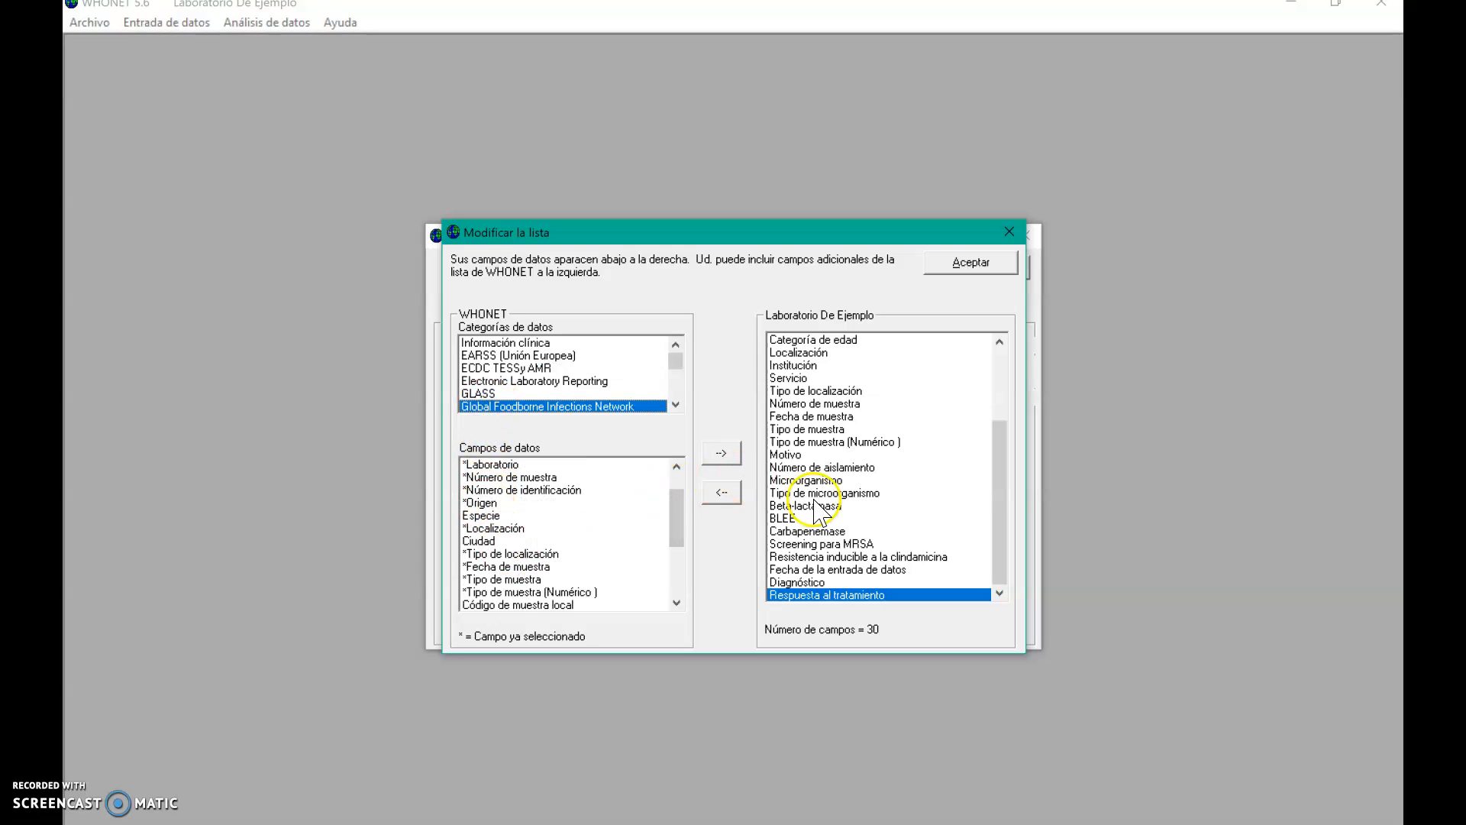
scroll(820, 477, "up", 1)
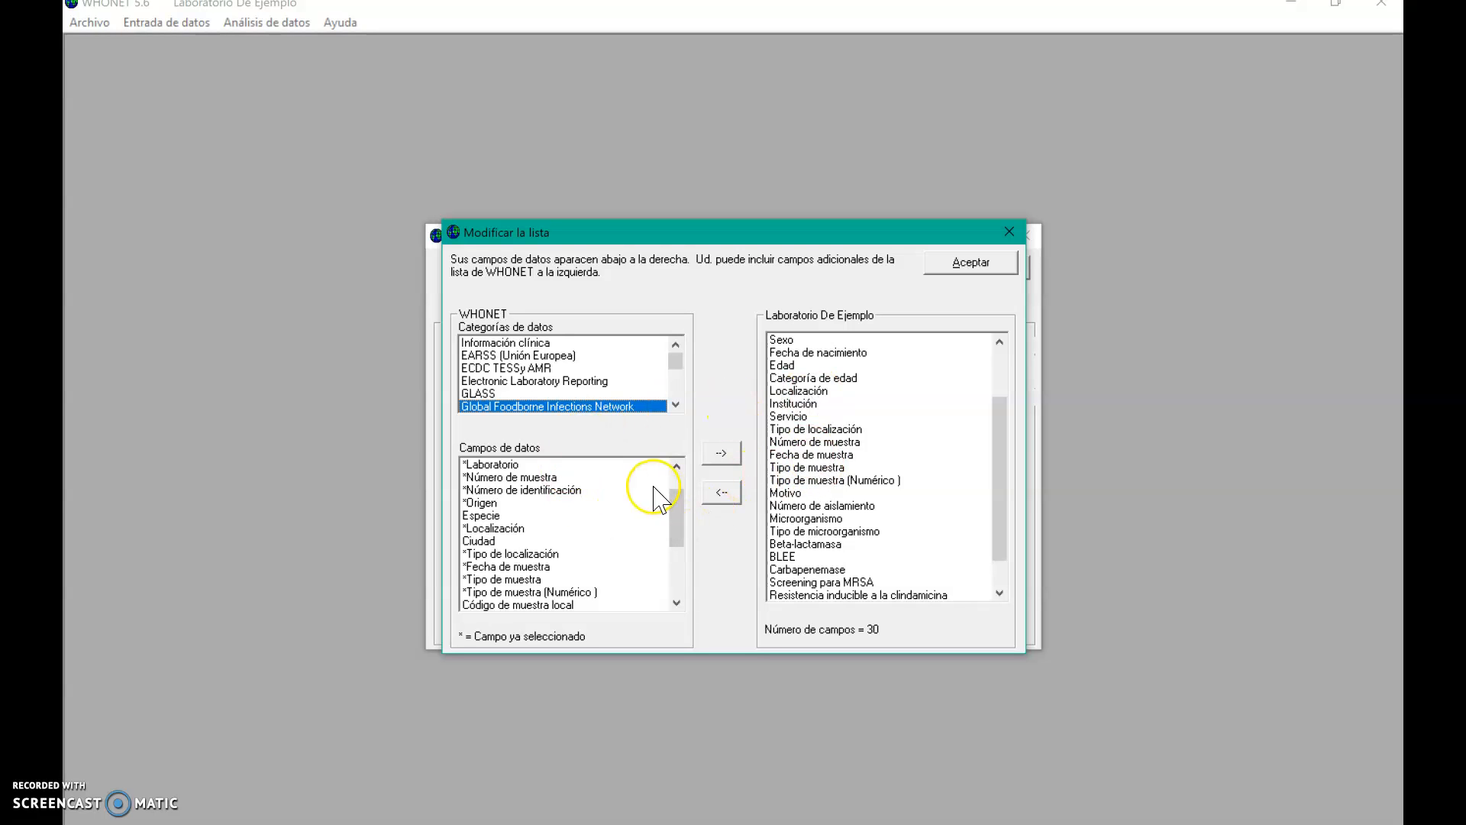
left_click_drag(679, 515, 672, 484)
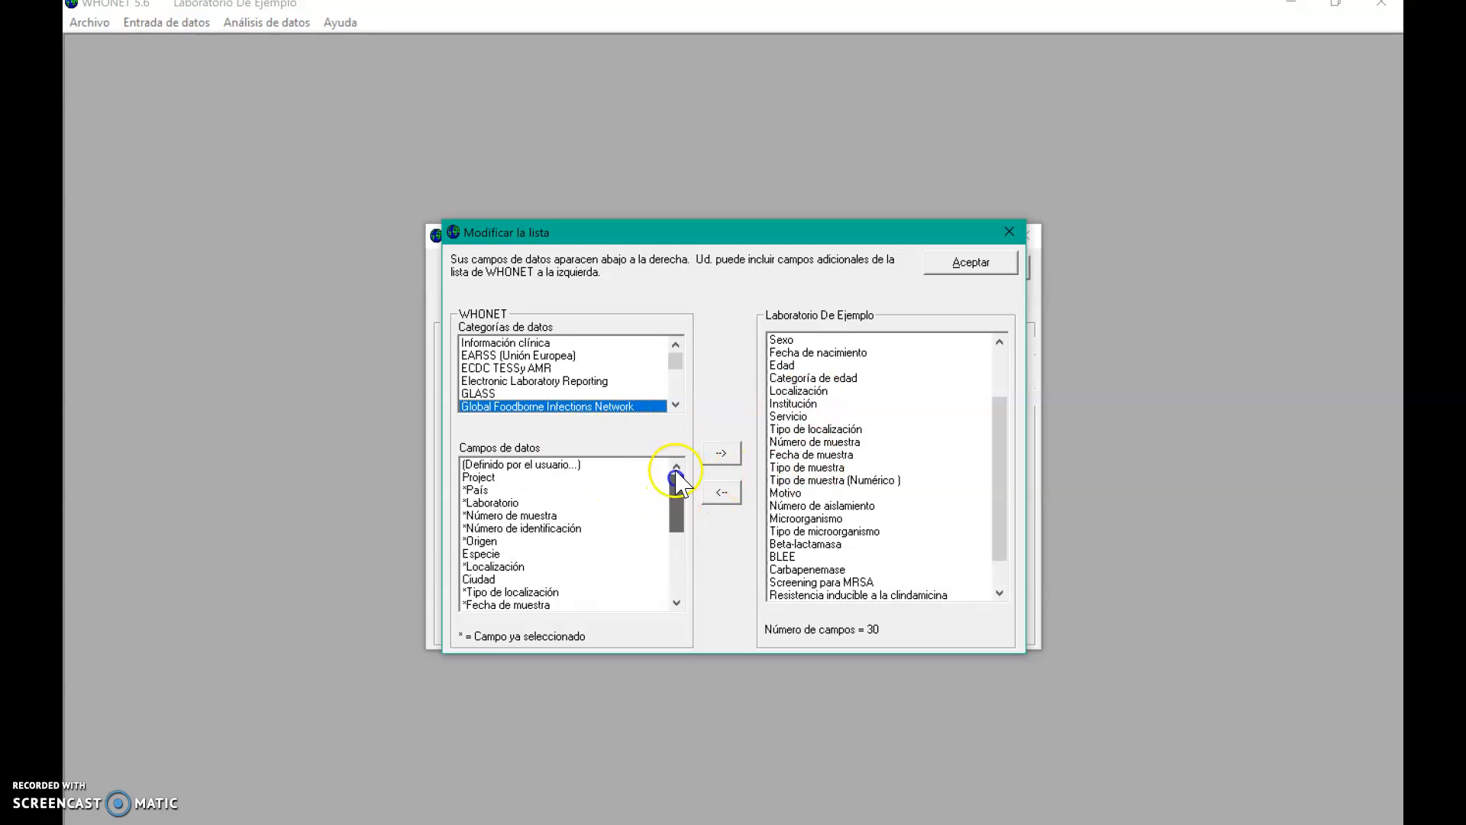
Open the user-defined field form, review its name, description and data type settings, and close it without adding a field.
left_click(533, 466)
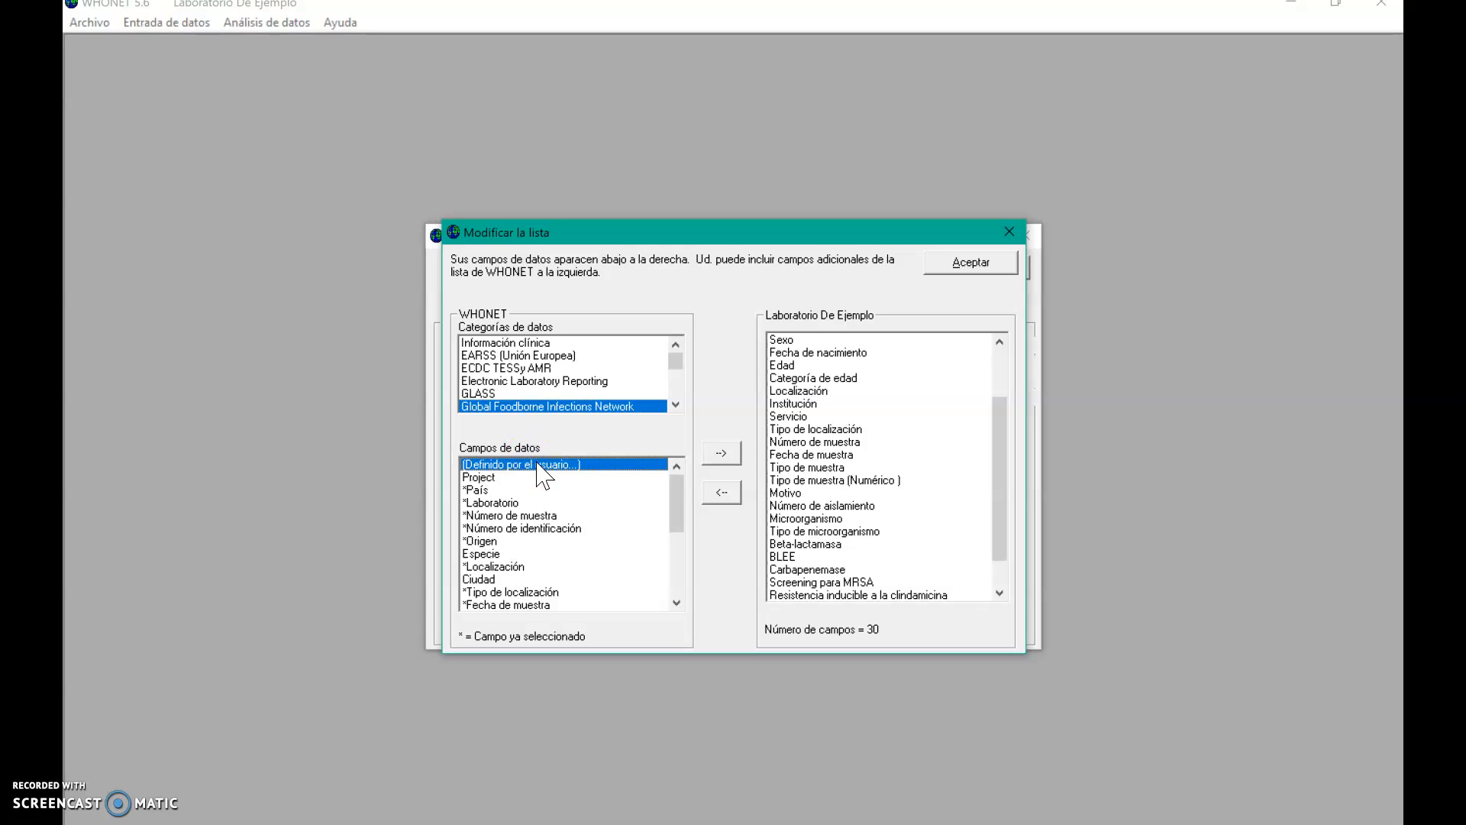
double_click(544, 465)
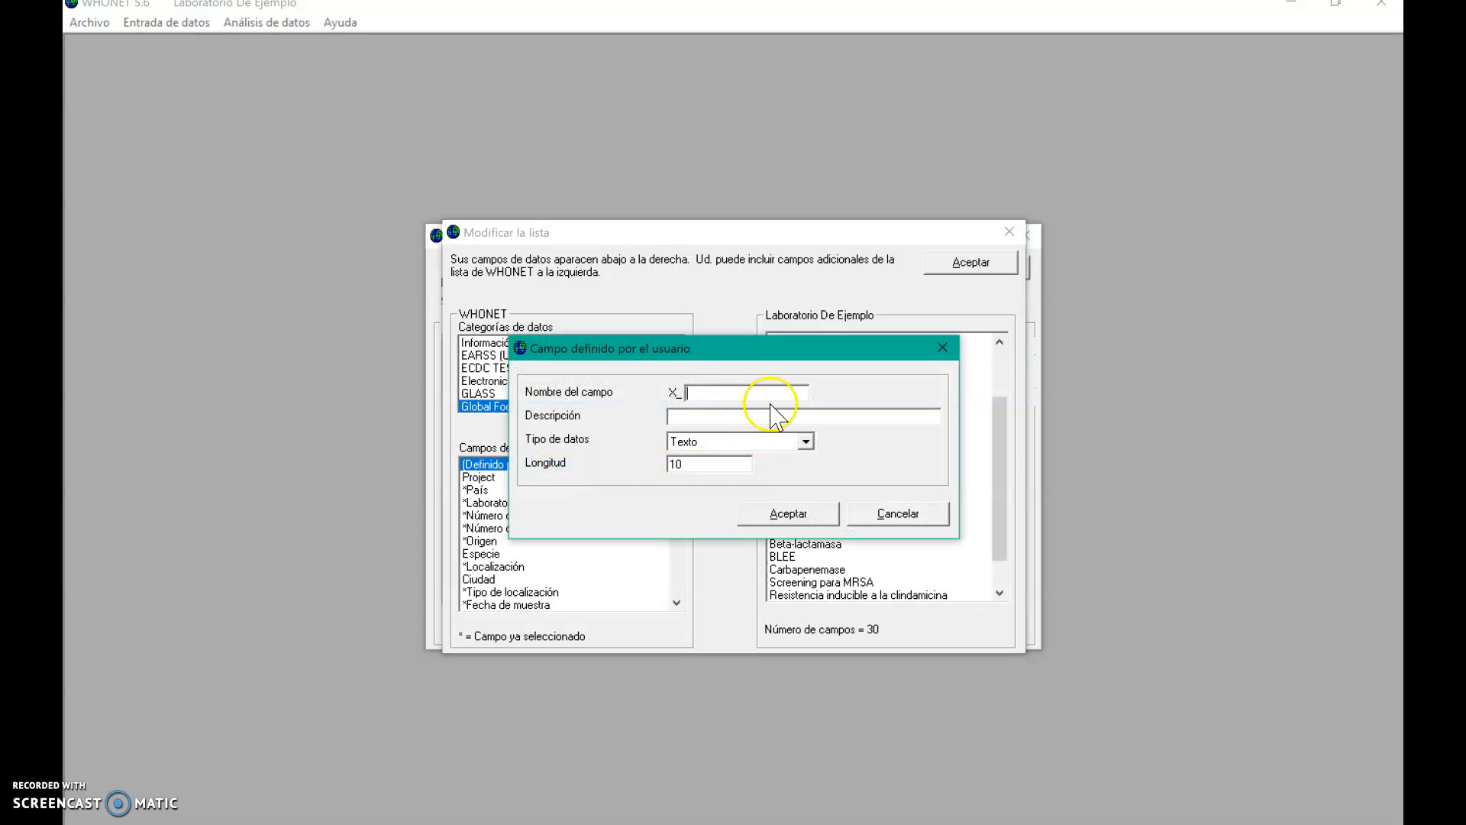
left_click(718, 392)
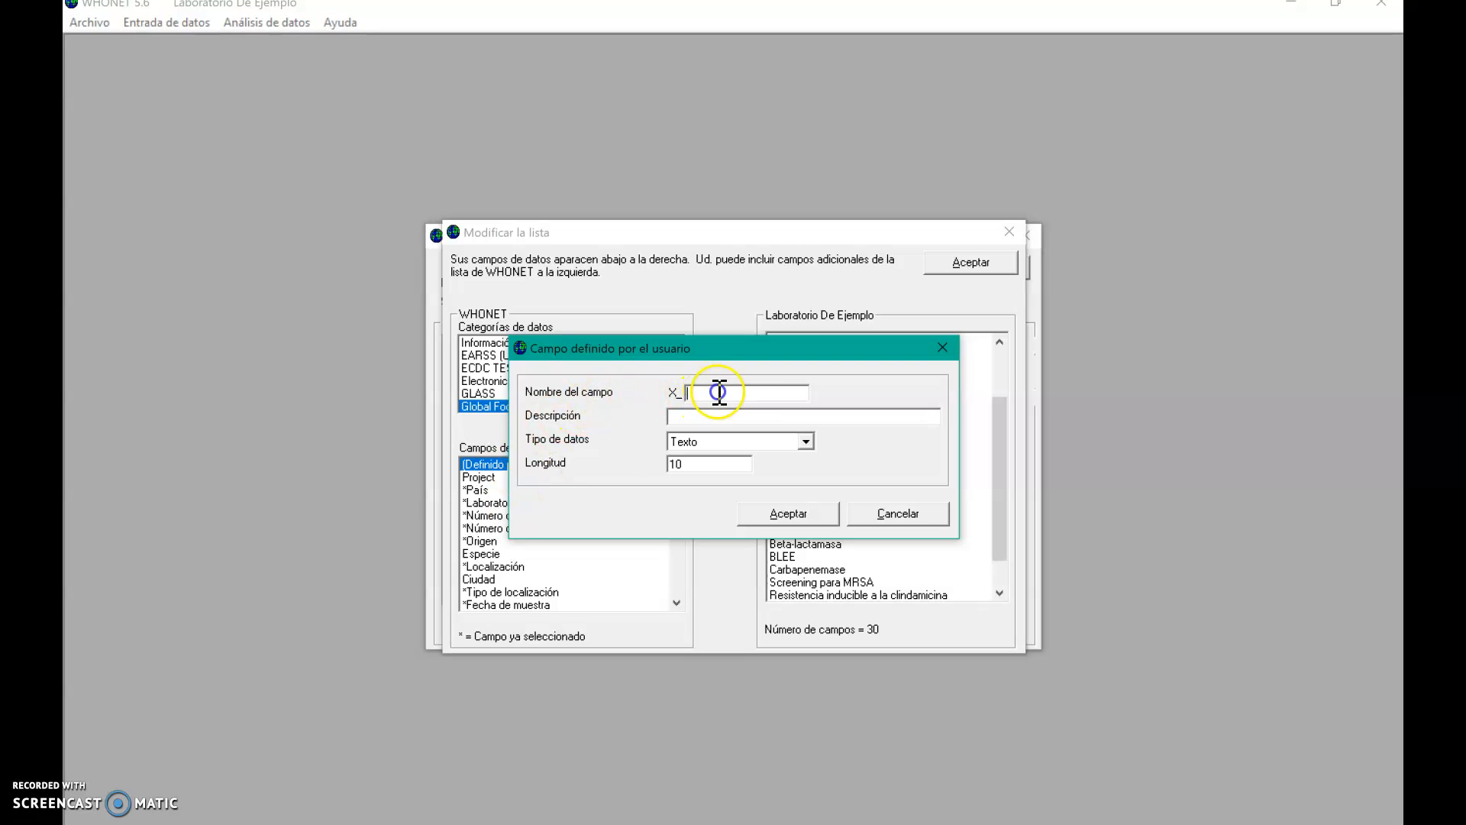
left_click(802, 441)
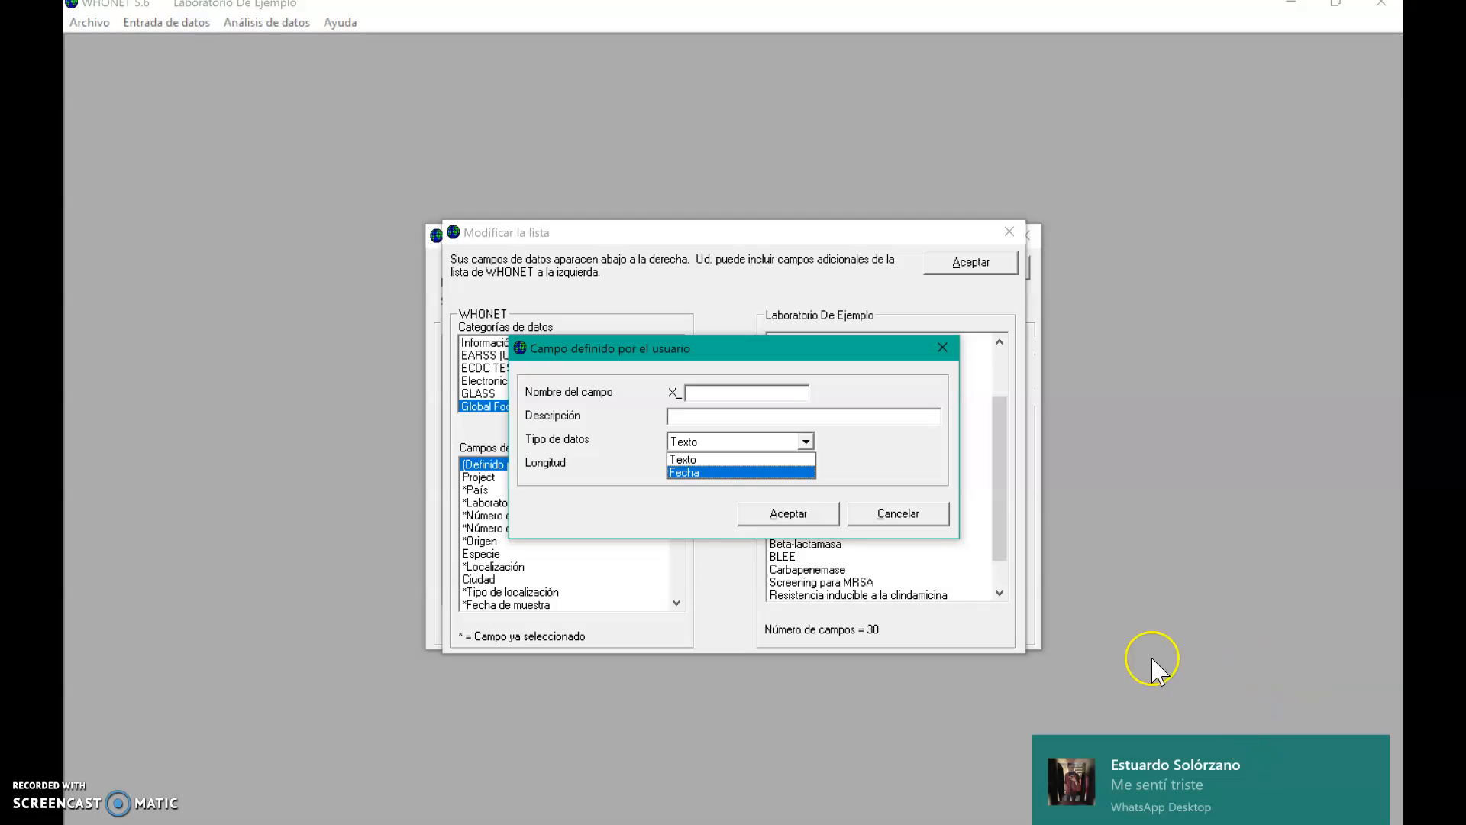
left_click(1374, 779)
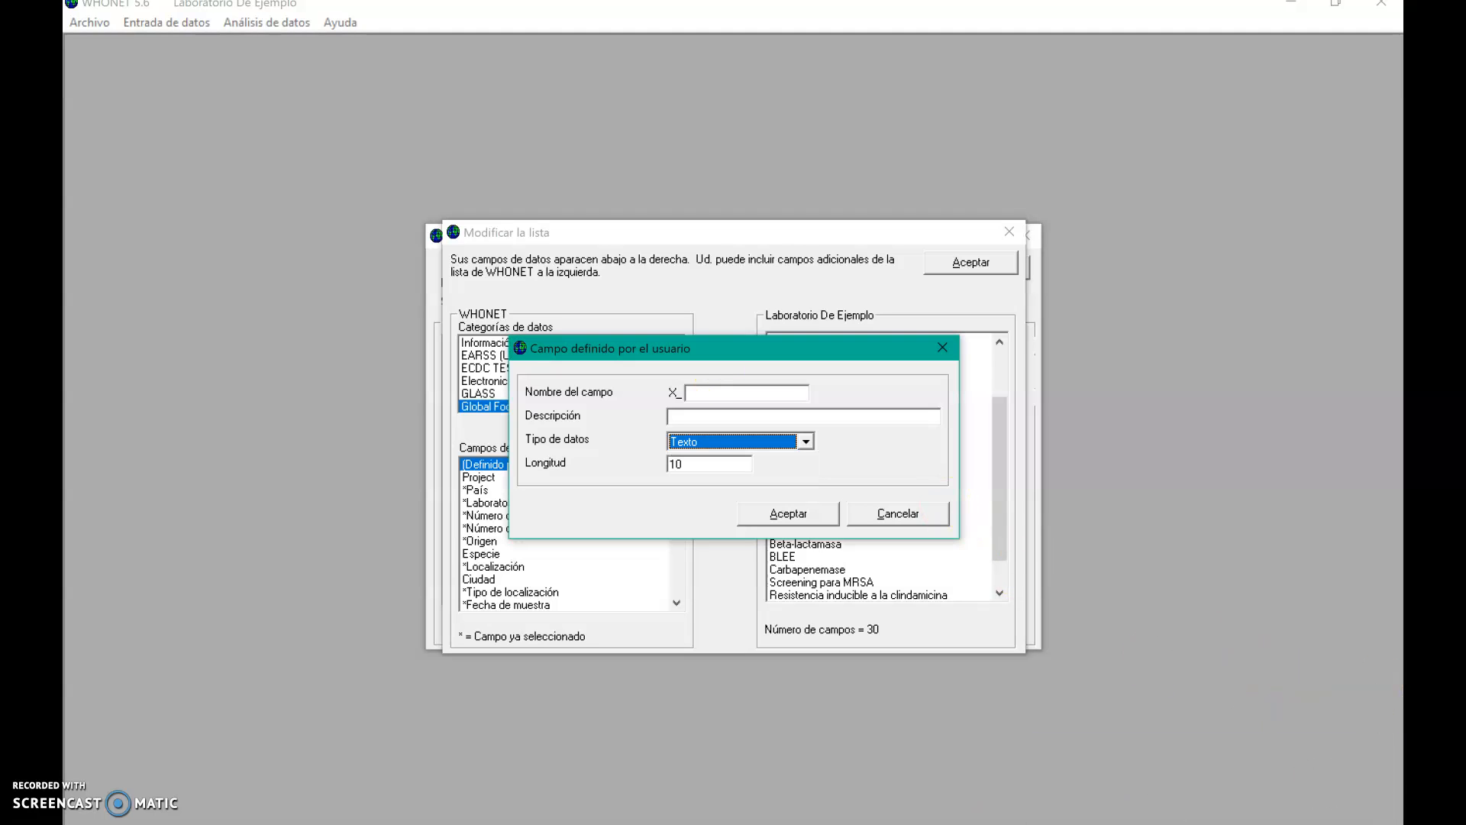
left_click(805, 522)
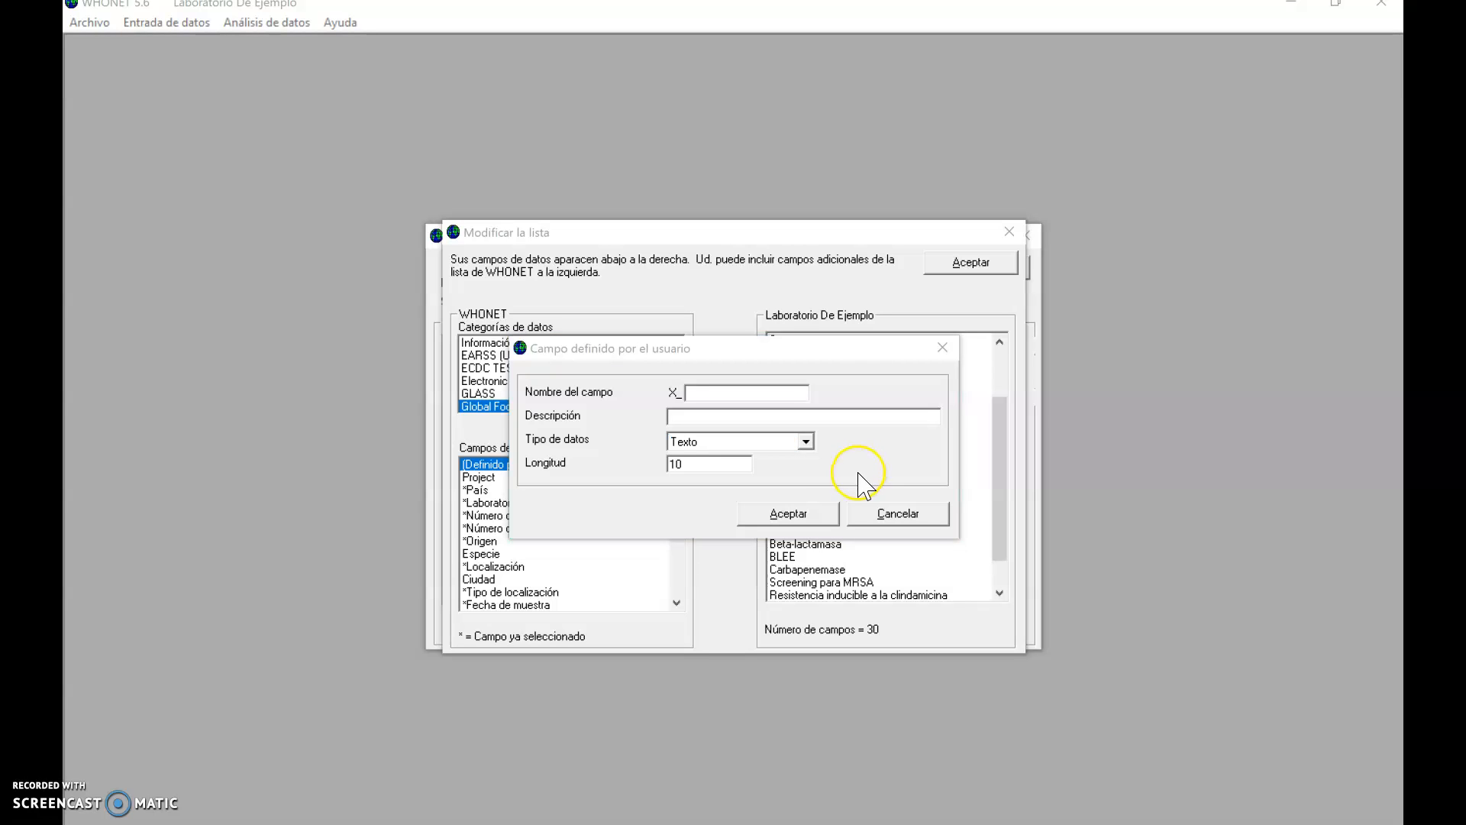
left_click(704, 394)
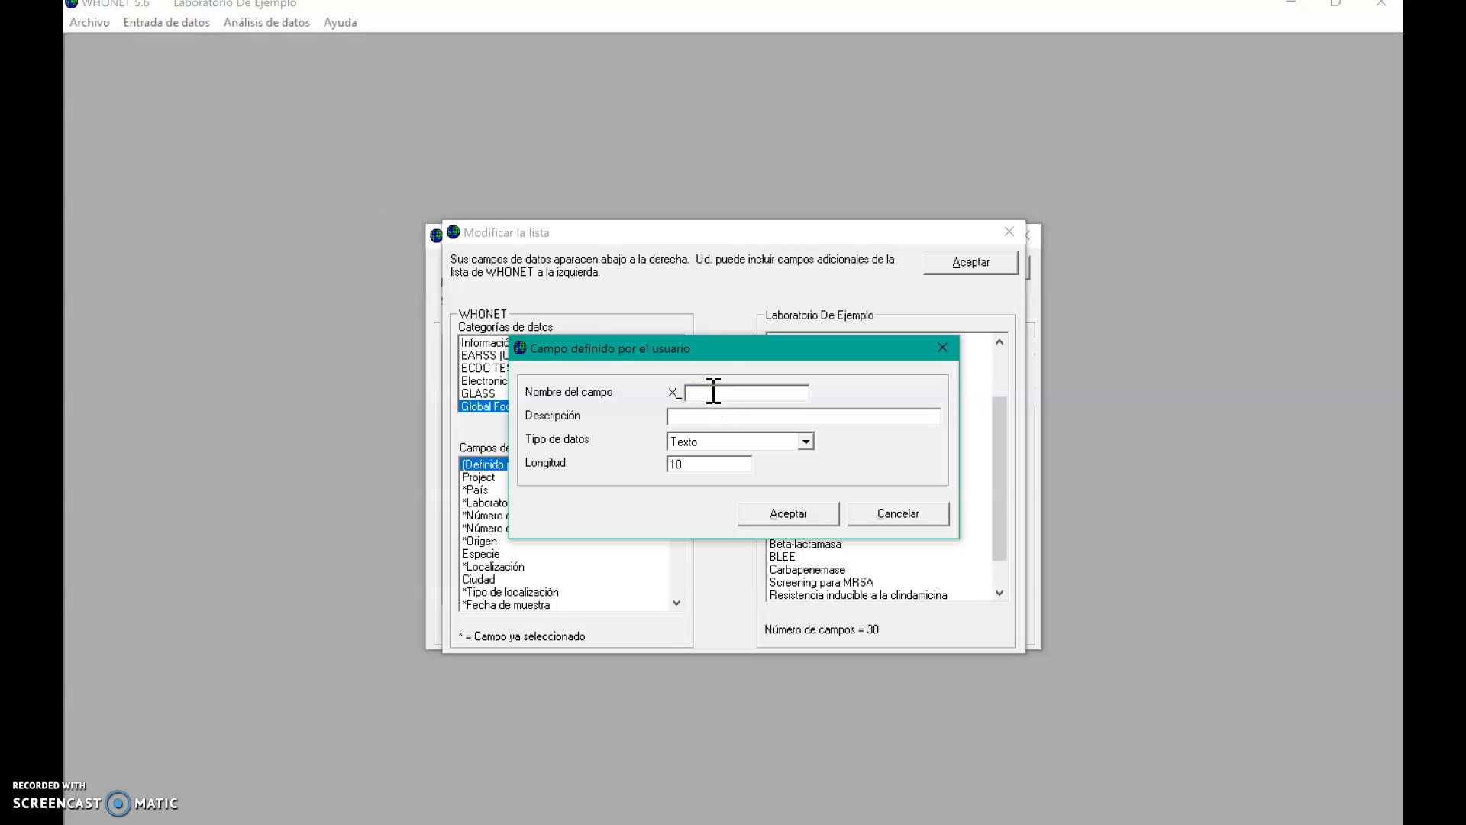
left_click(699, 415)
left_click(942, 348)
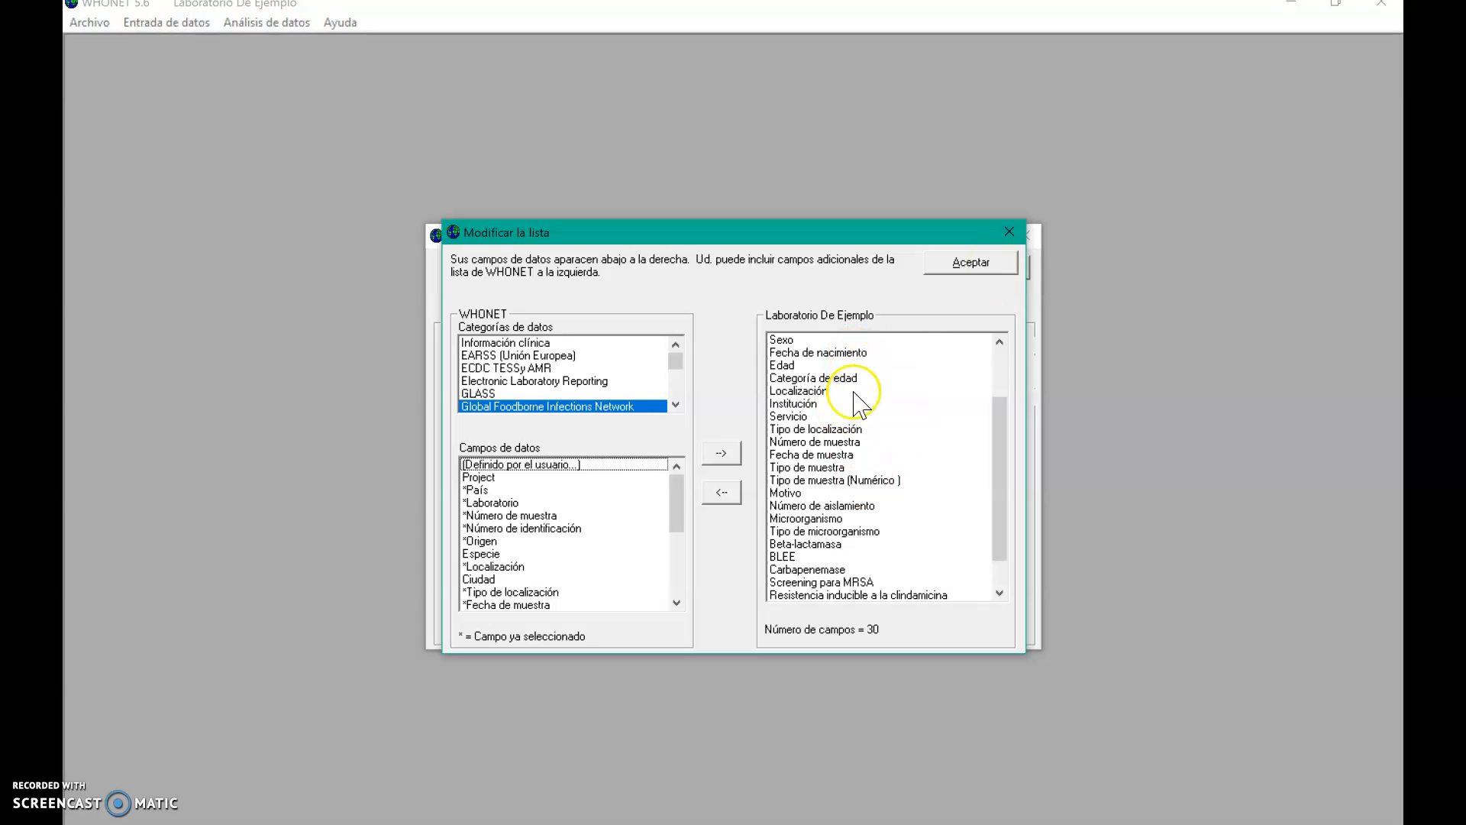
Accept the modified field list, review the data-entry sections available for the Diagnóstico field and choose Origen.
left_click(974, 275)
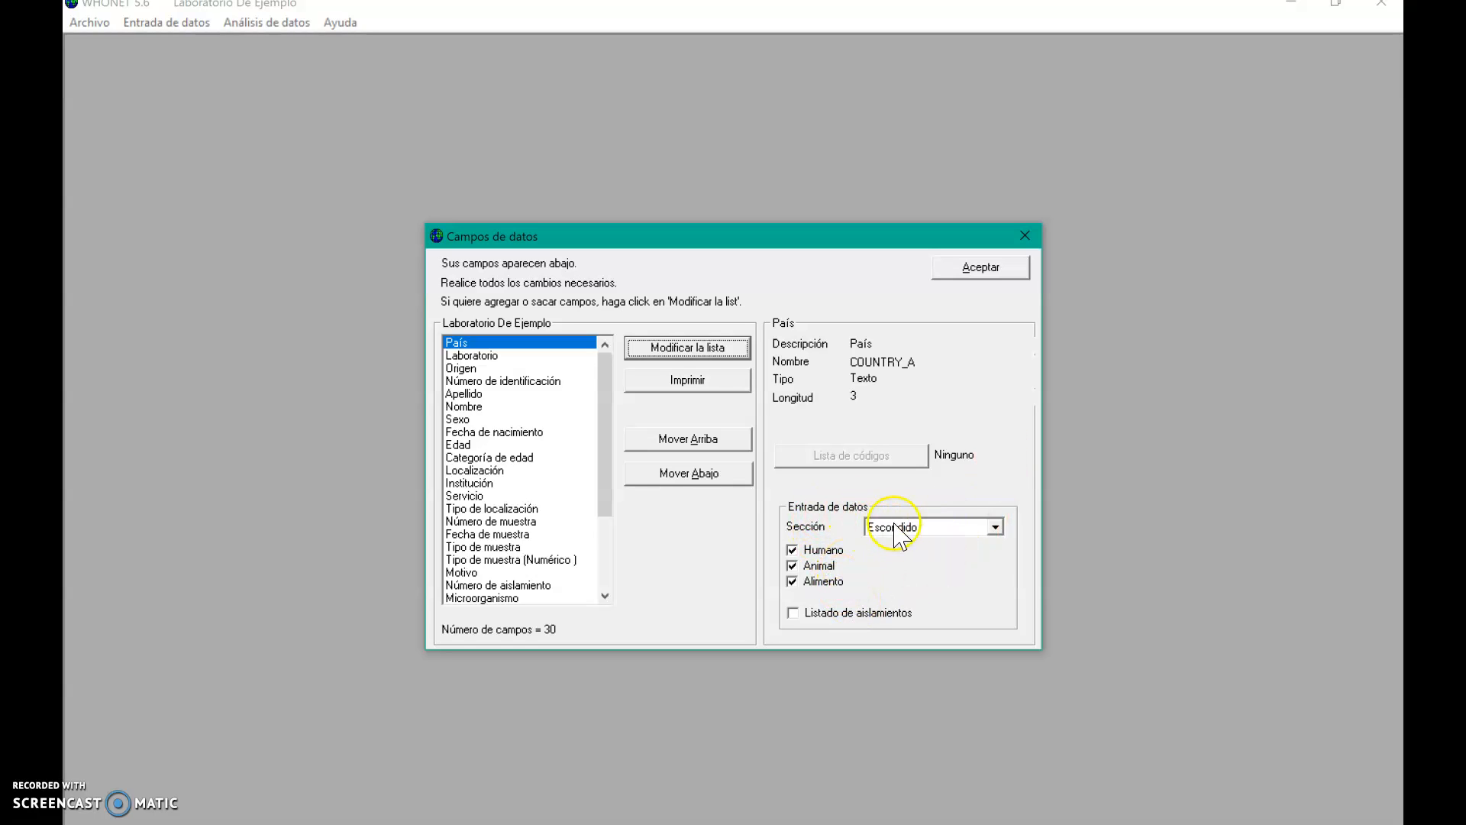
scroll(513, 393, "down", 3)
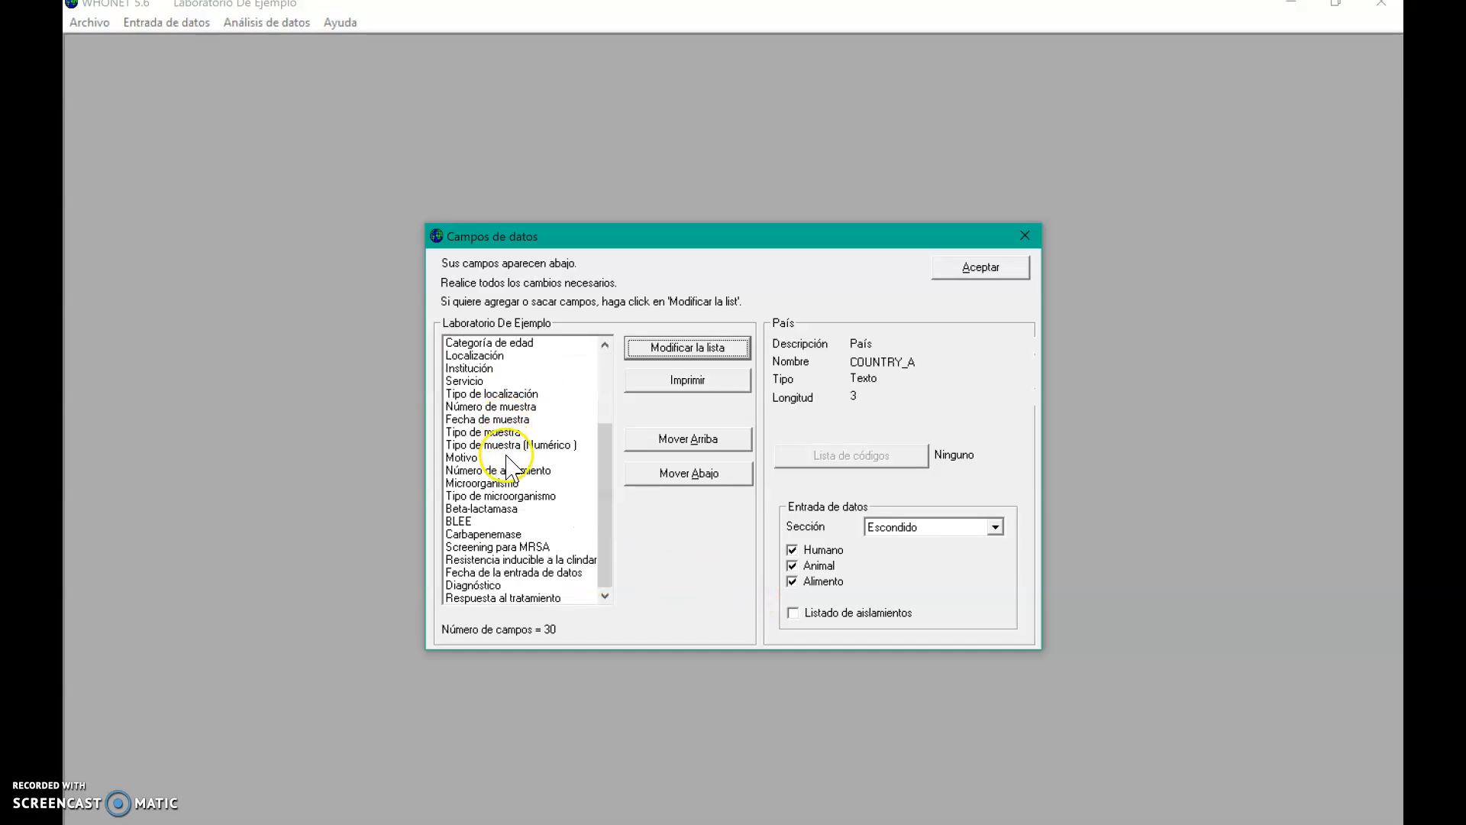
left_click(497, 585)
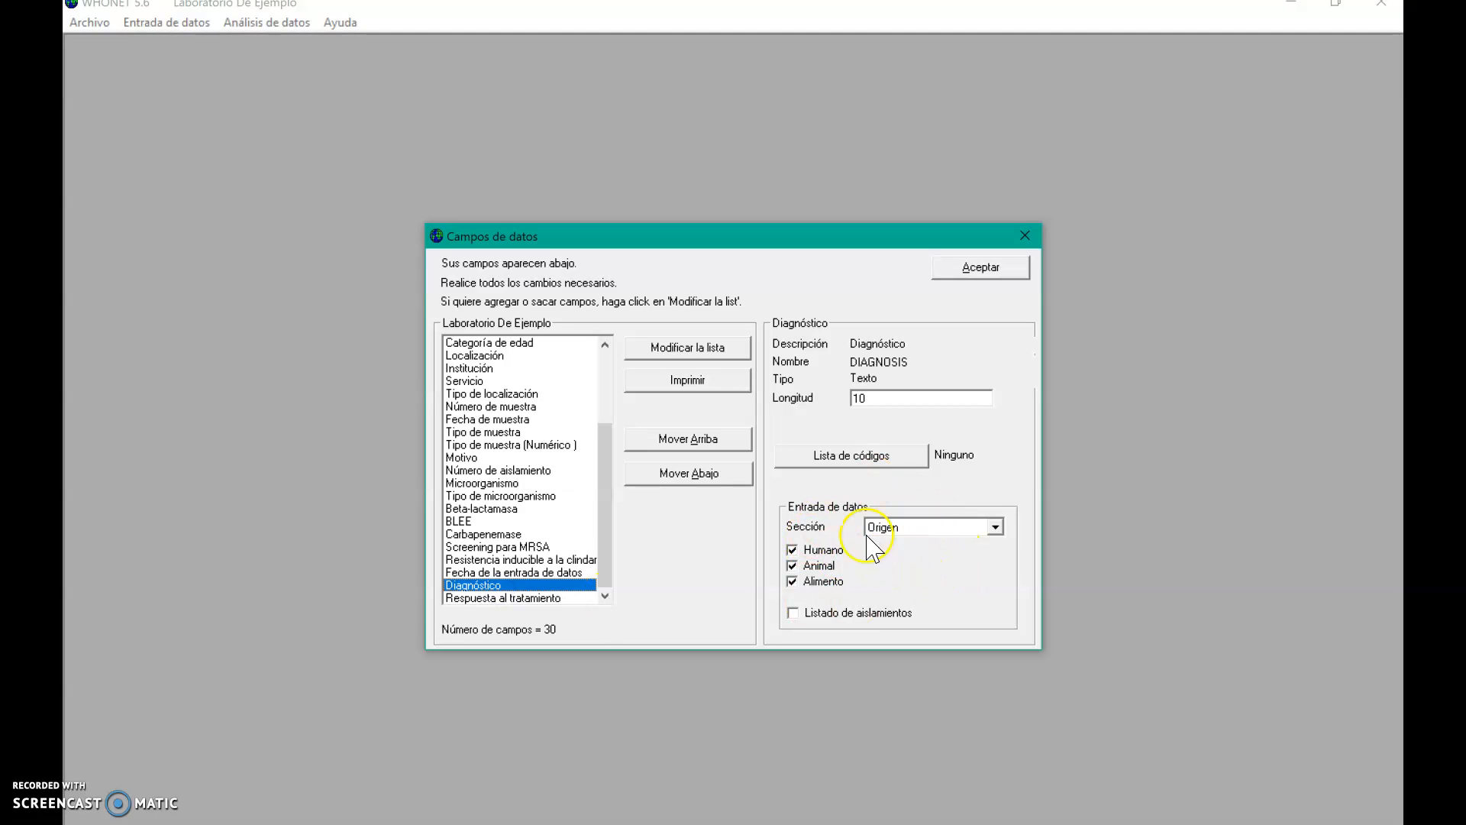
left_click(995, 529)
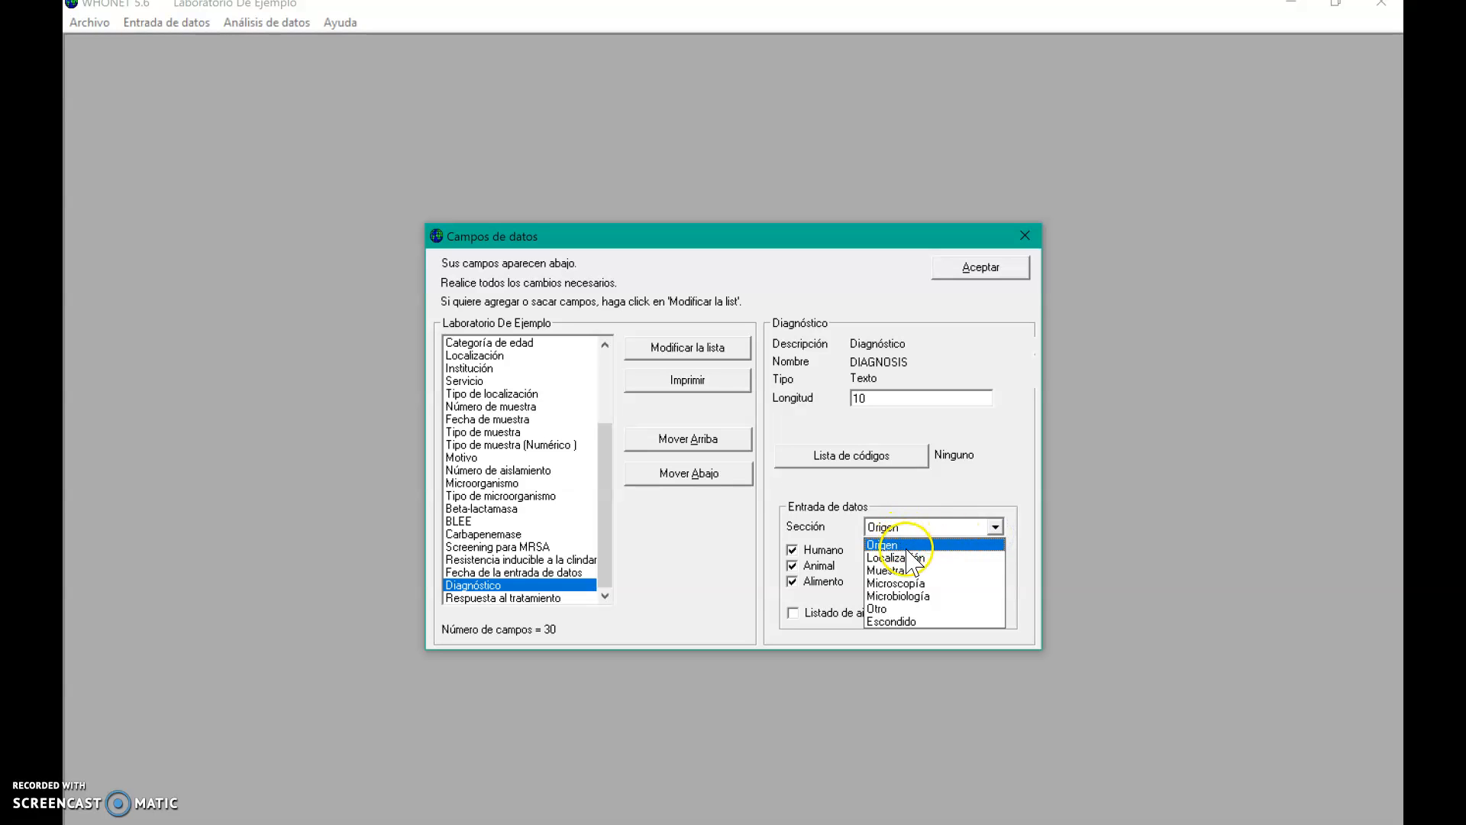
left_click(904, 622)
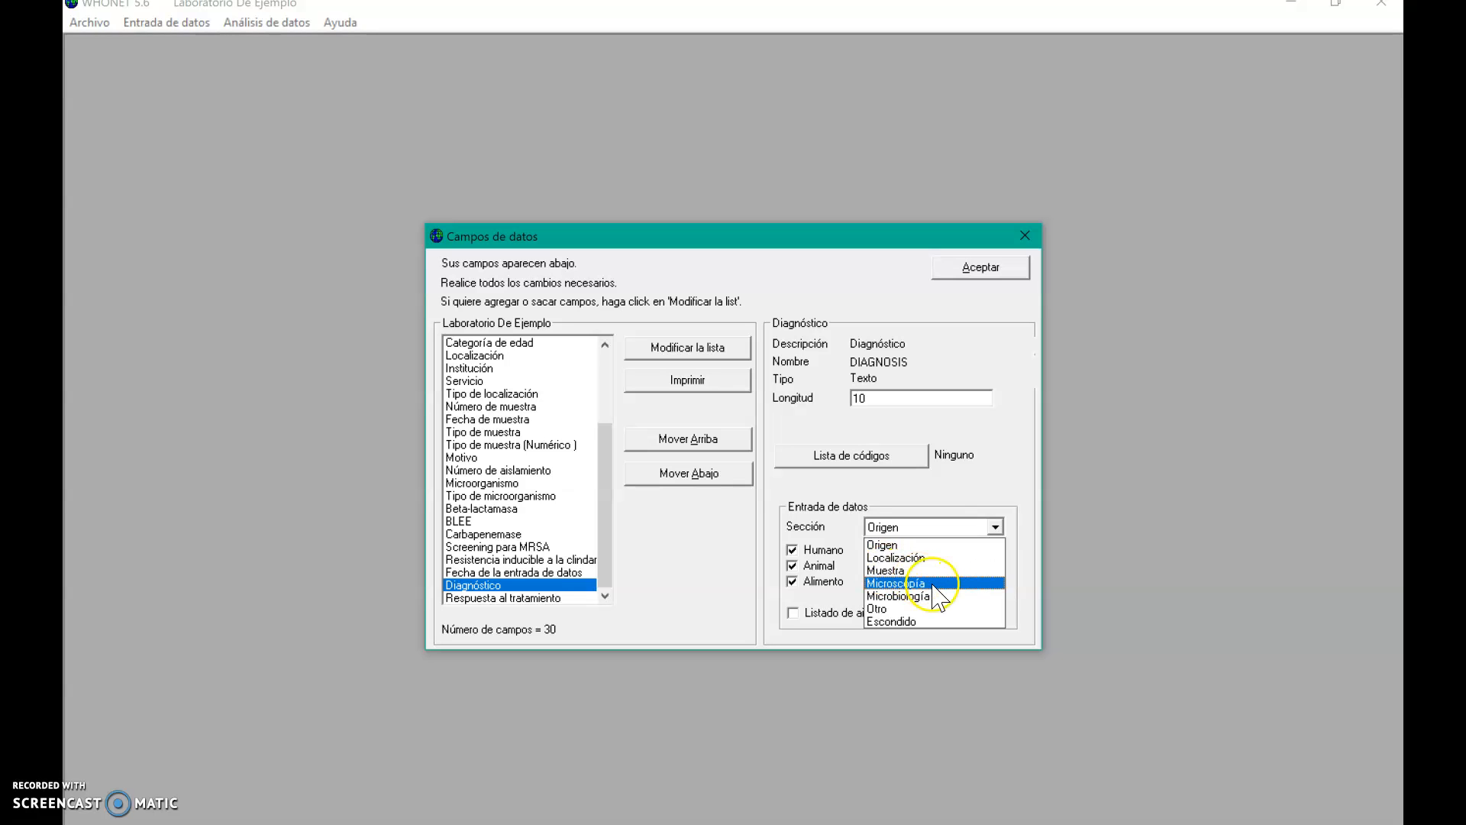
left_click(896, 547)
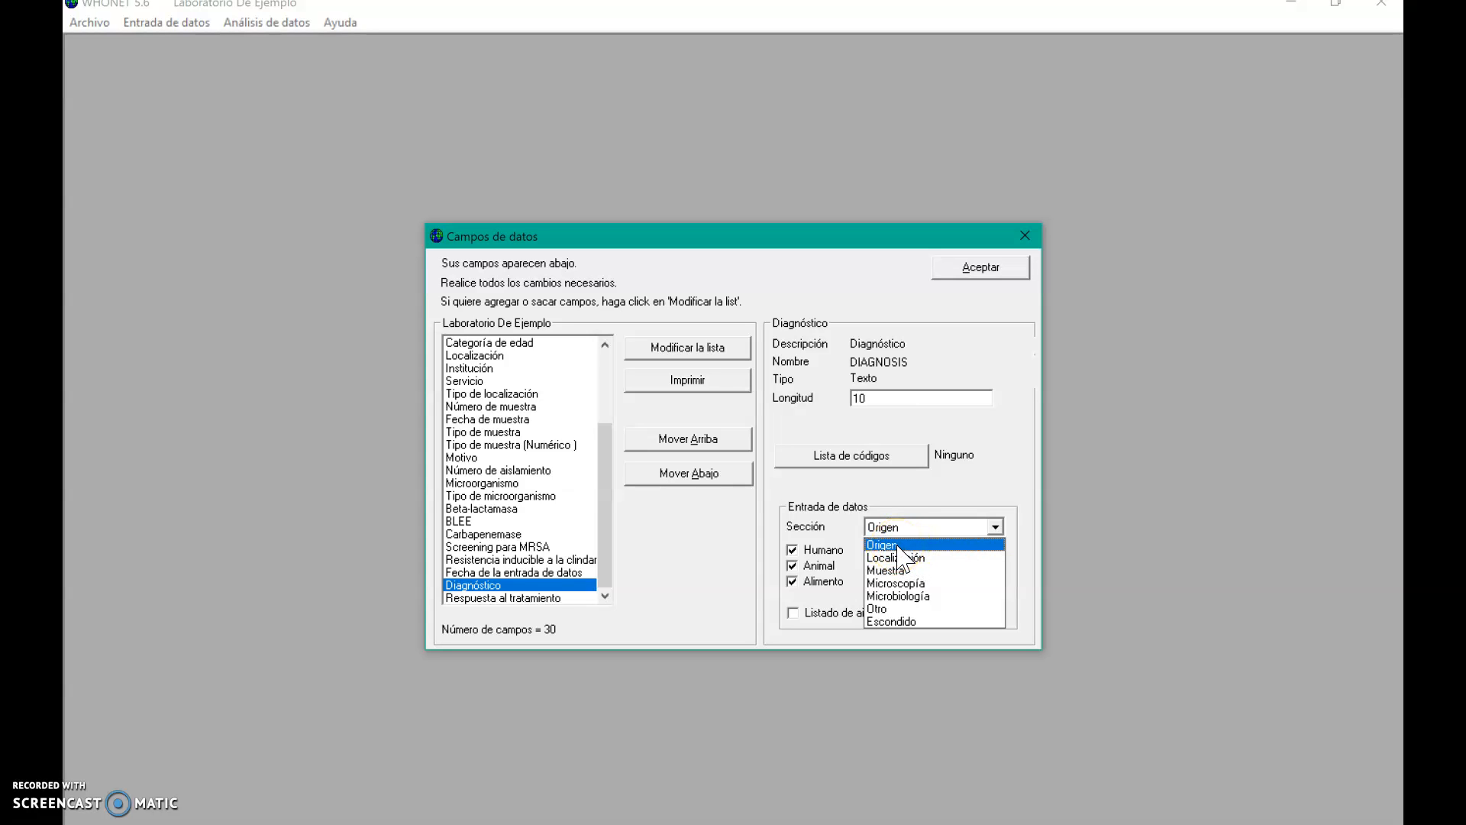
left_click(899, 547)
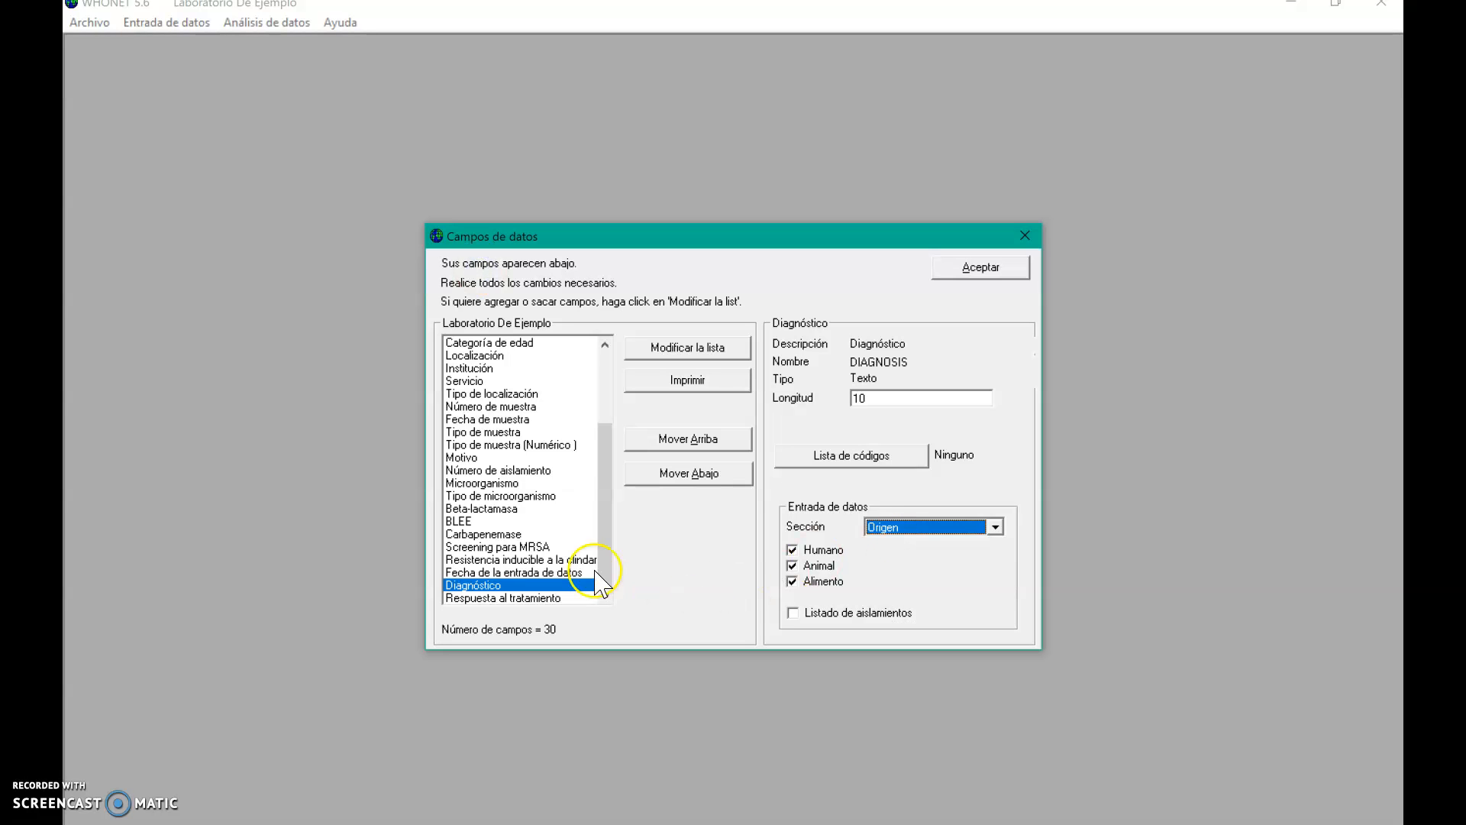
Review the data-entry settings of the Número de muestra, Fecha de muestra, Tipo de muestra and Tipo de muestra (Numérico) fields.
left_click(506, 408)
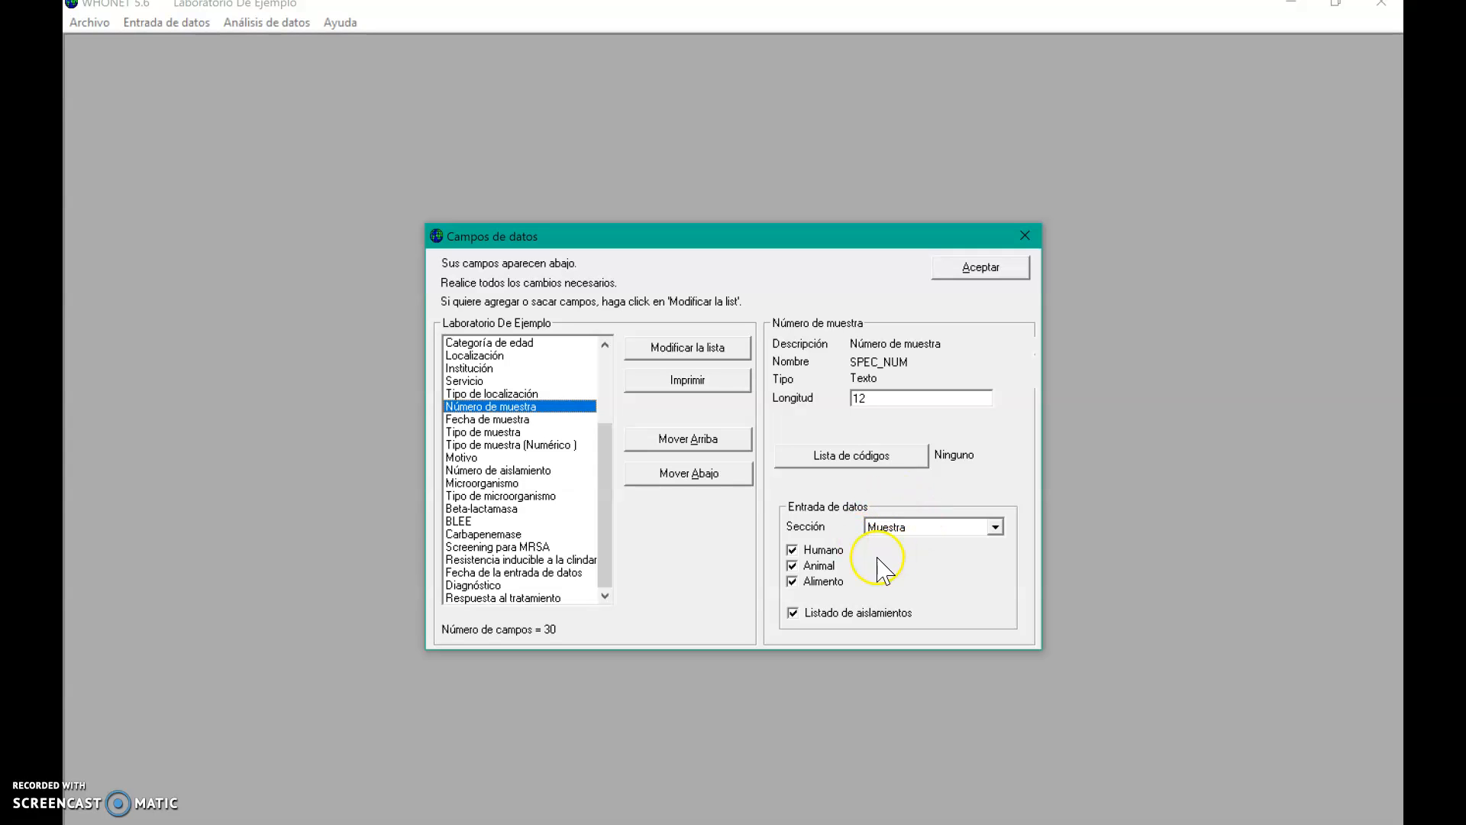
left_click(516, 420)
left_click(514, 432)
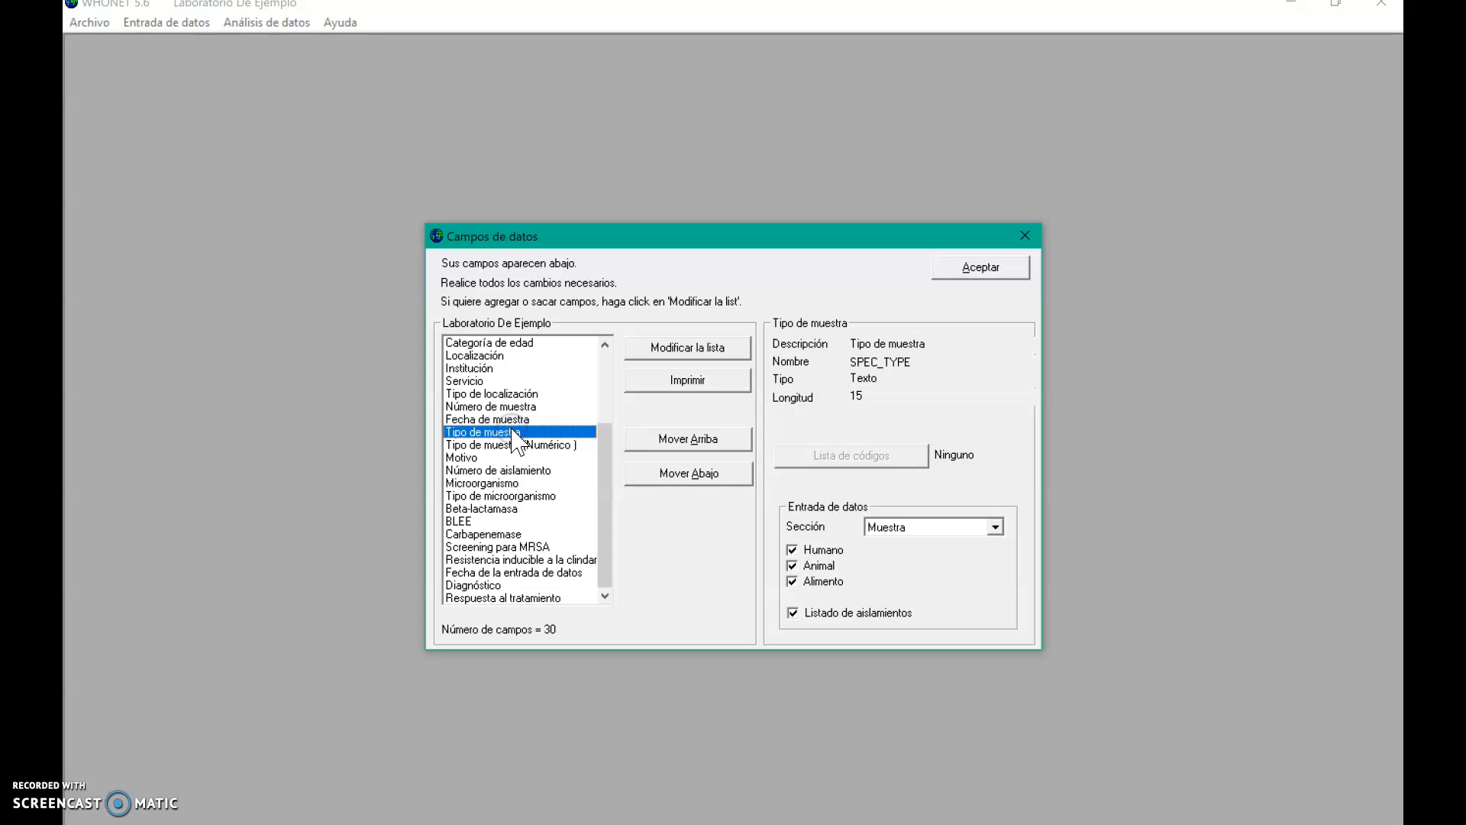
left_click(512, 445)
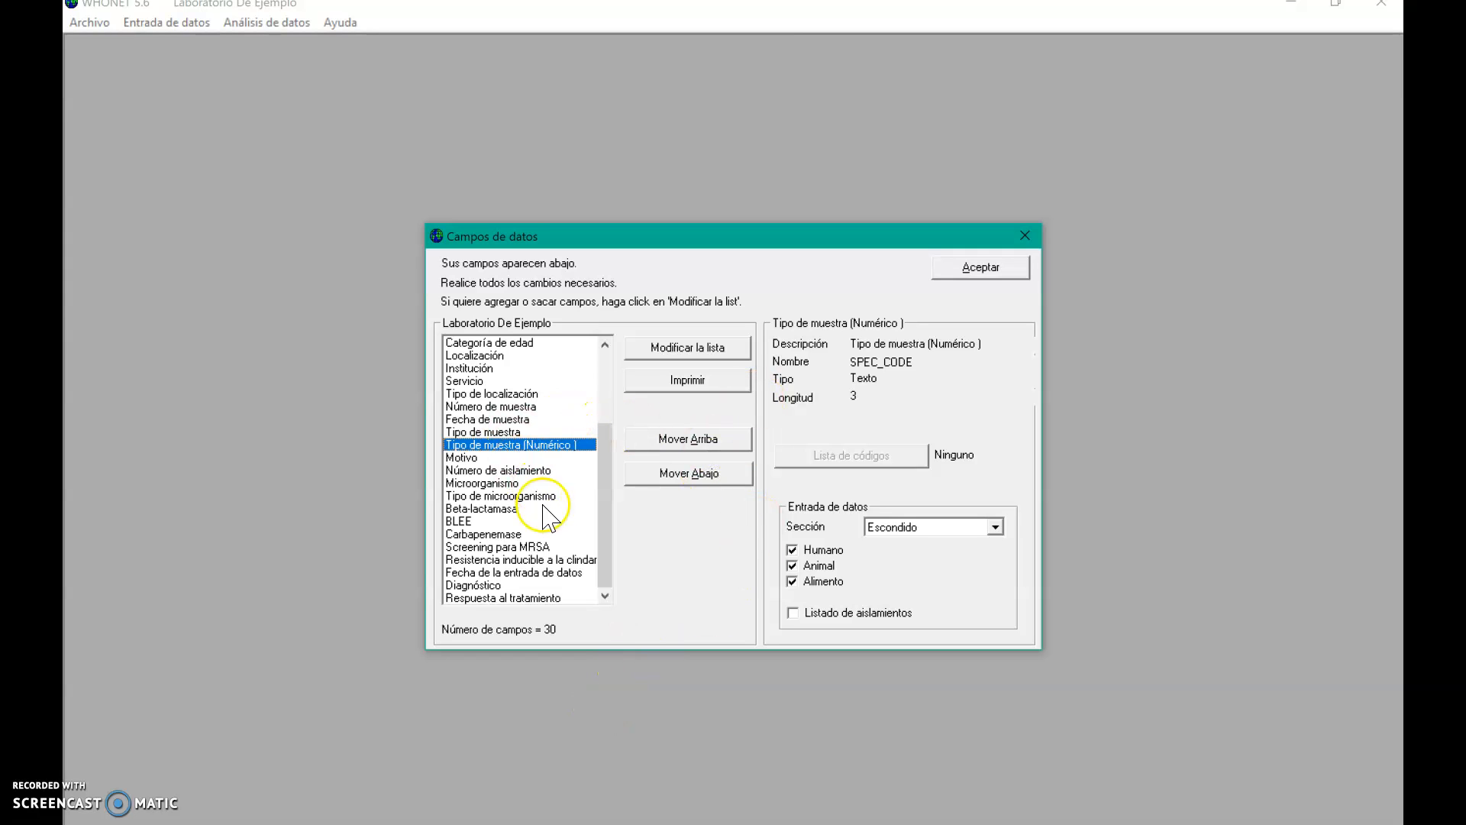
scroll(547, 527, "up", 3)
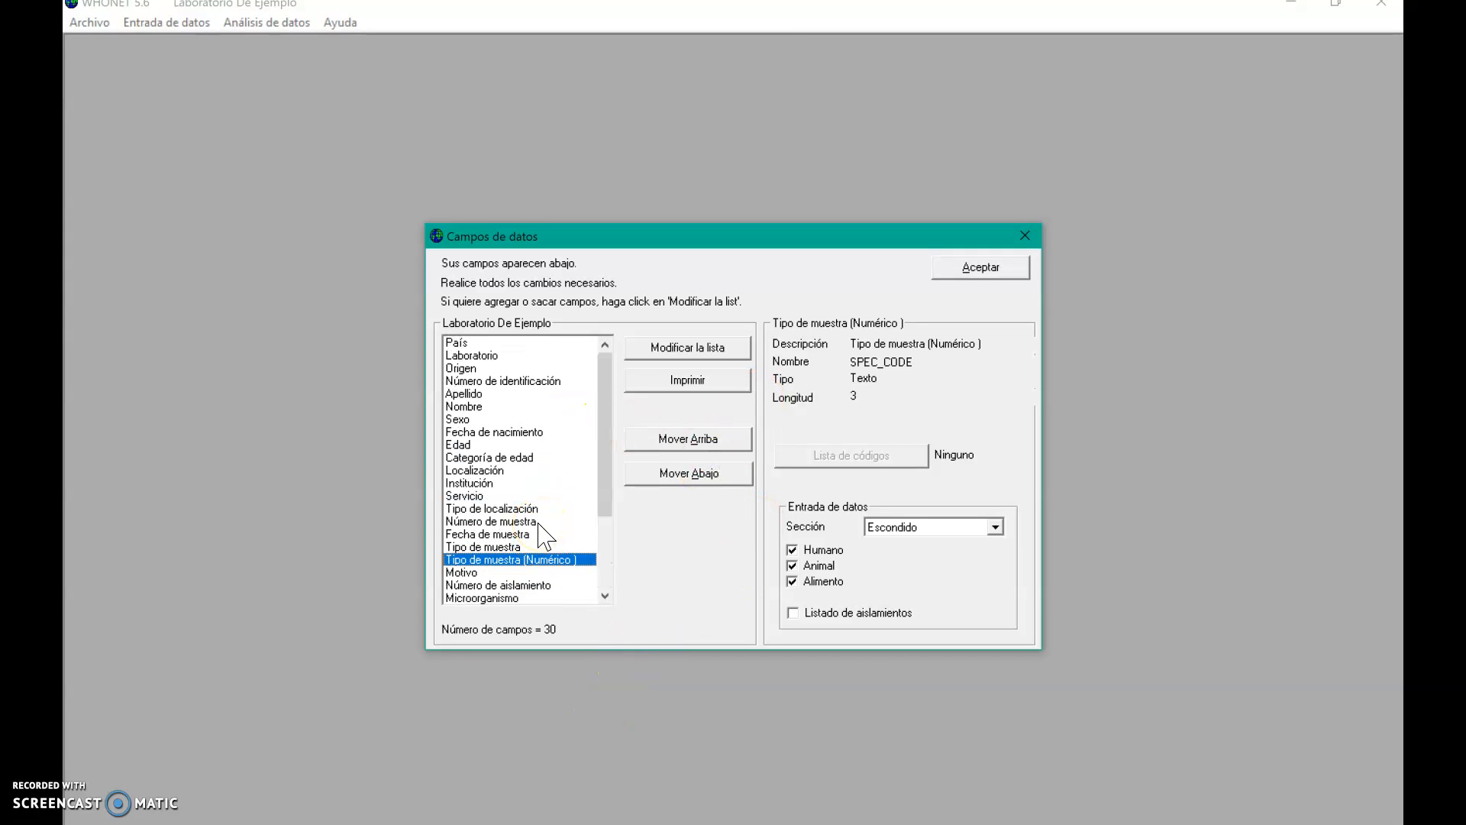
scroll(527, 427, "down", 3)
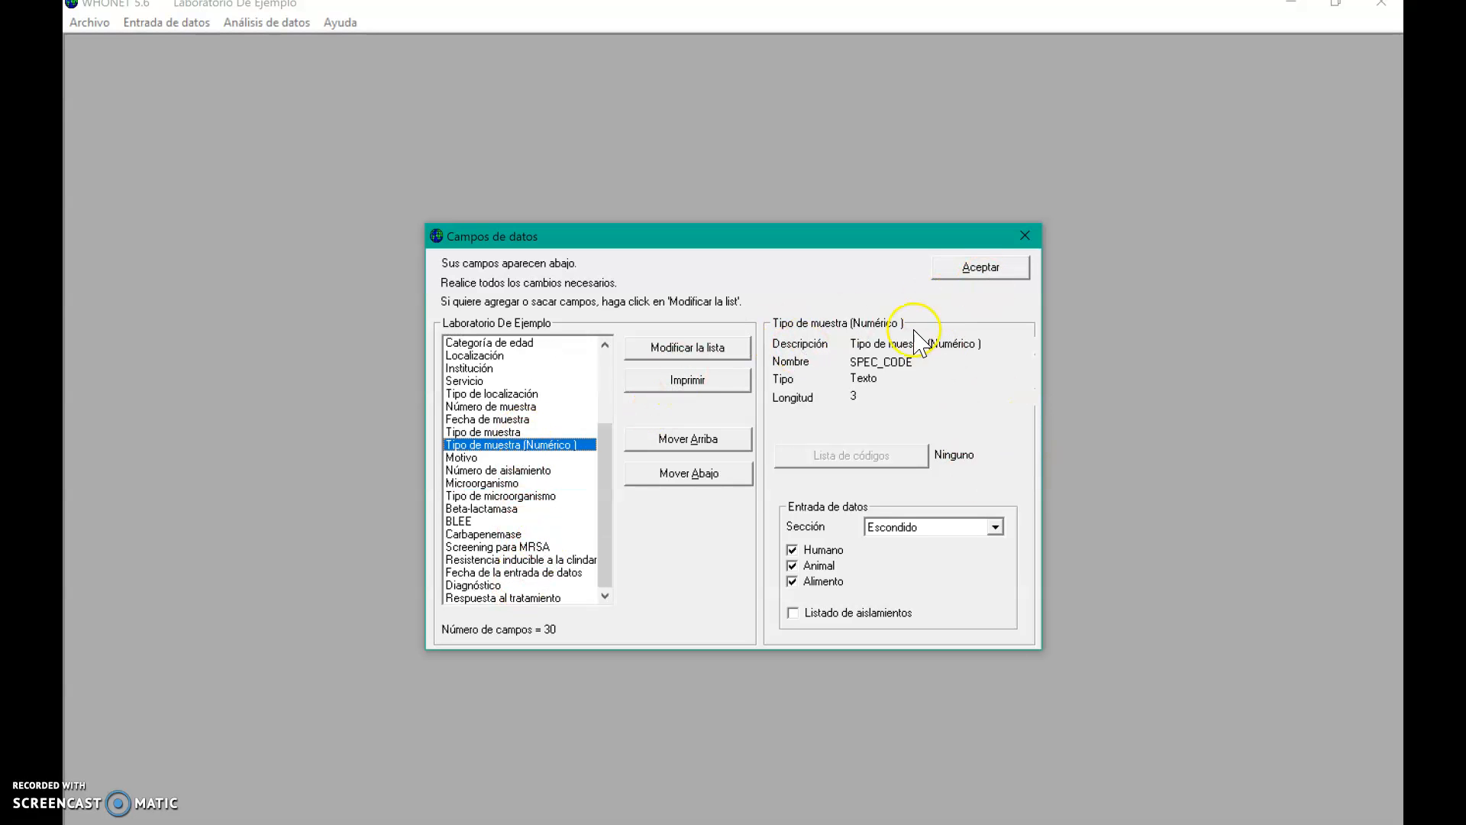
Accept the data field settings and save the configuration of Laboratorio De Ejemplo.
left_click(968, 271)
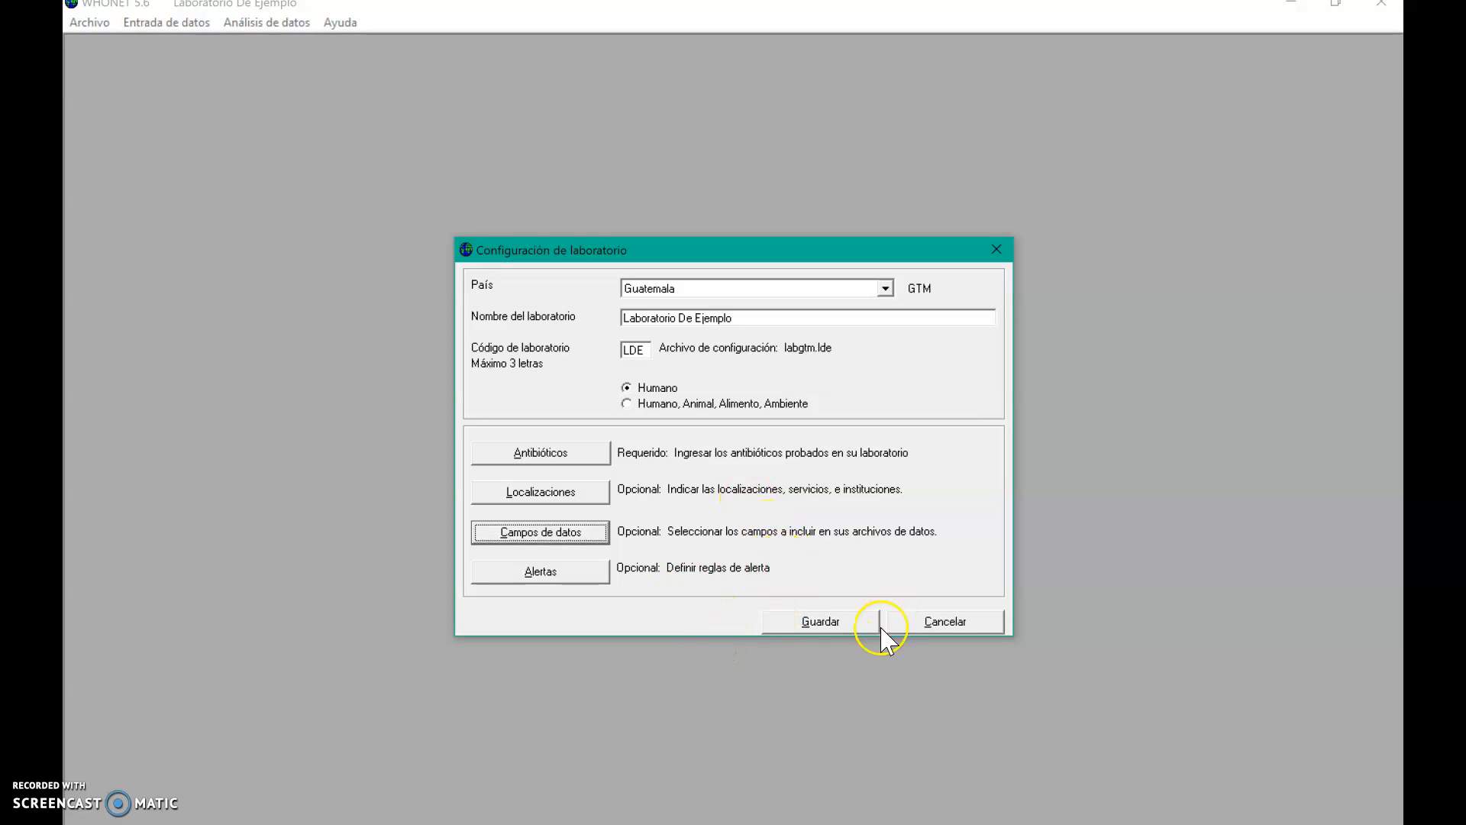
left_click(823, 622)
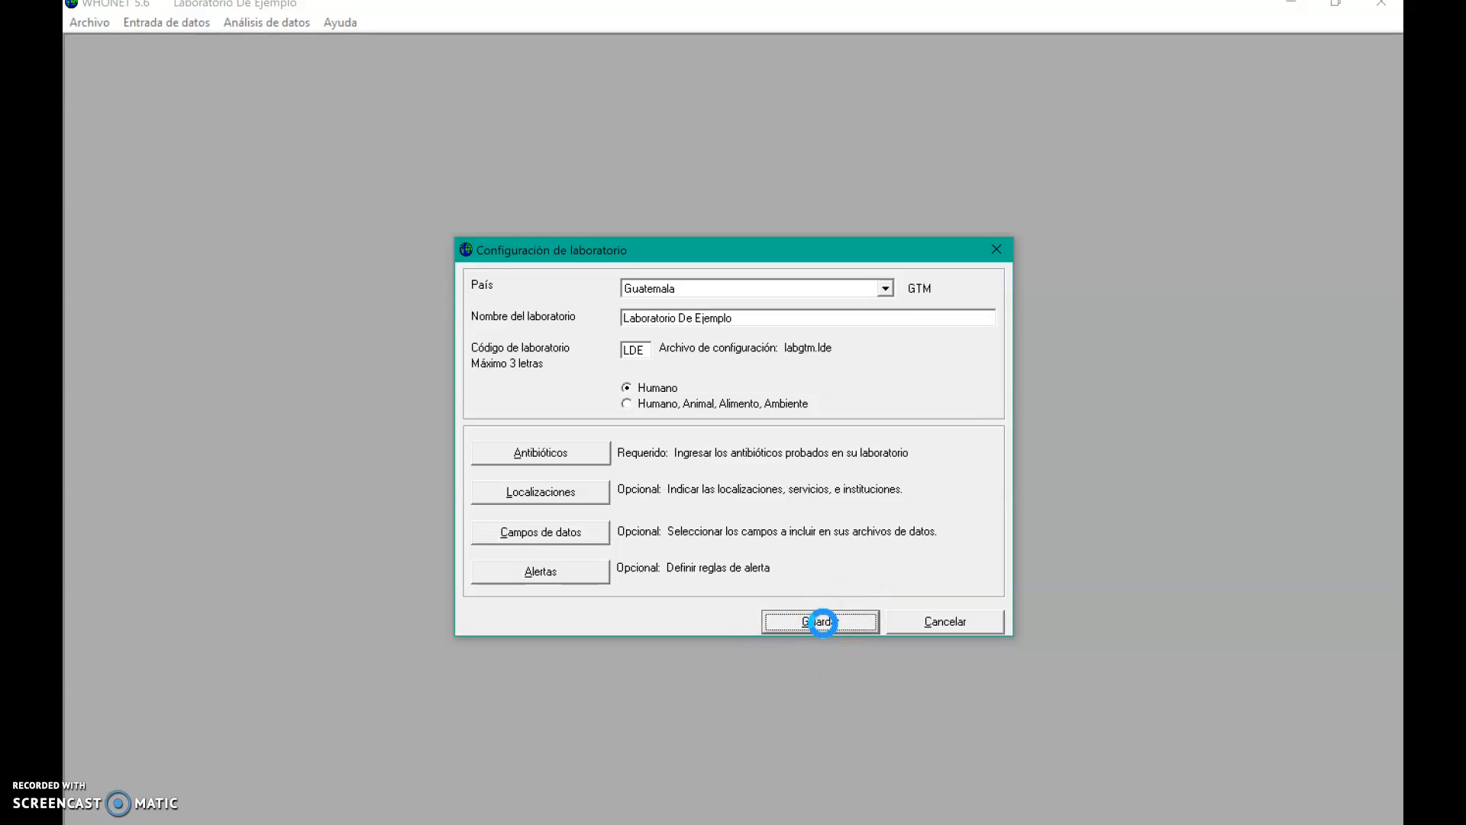